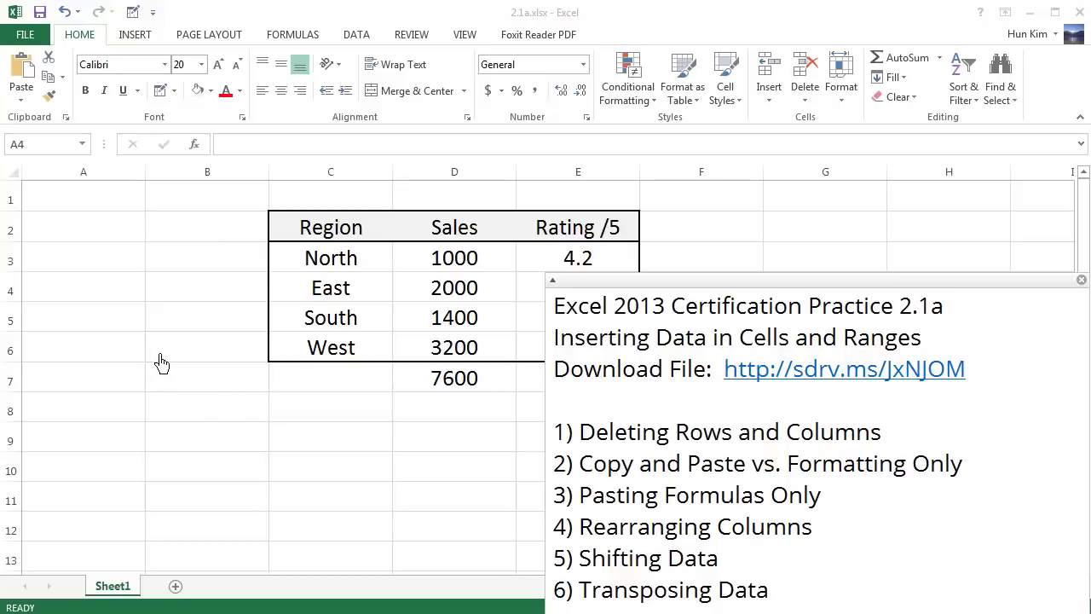
Delete the empty columns A and B
click(84, 173)
drag(84, 186, 198, 181)
right_click(200, 186)
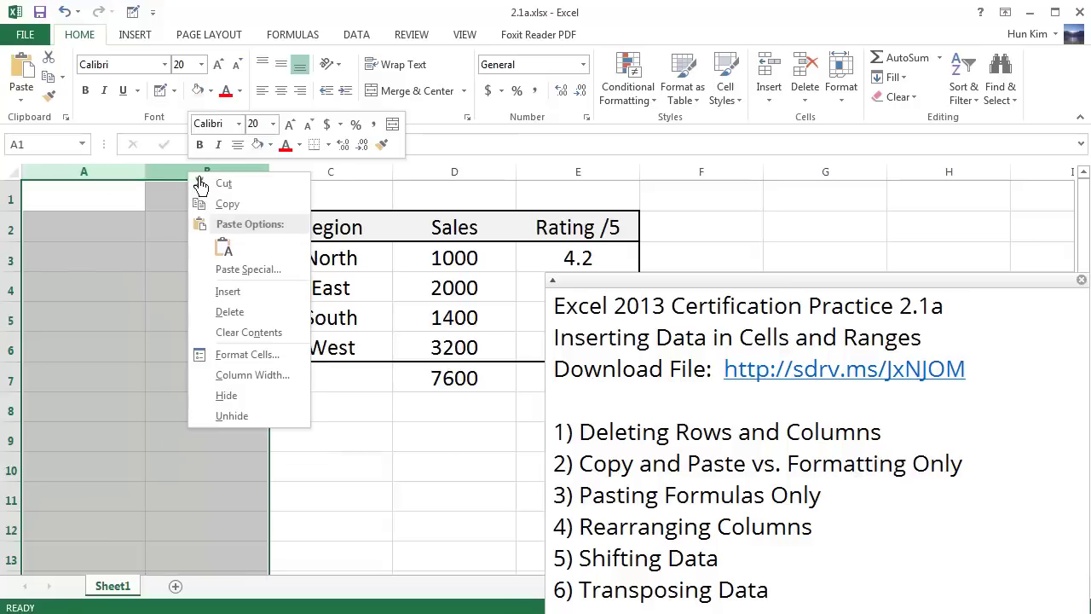
click(248, 321)
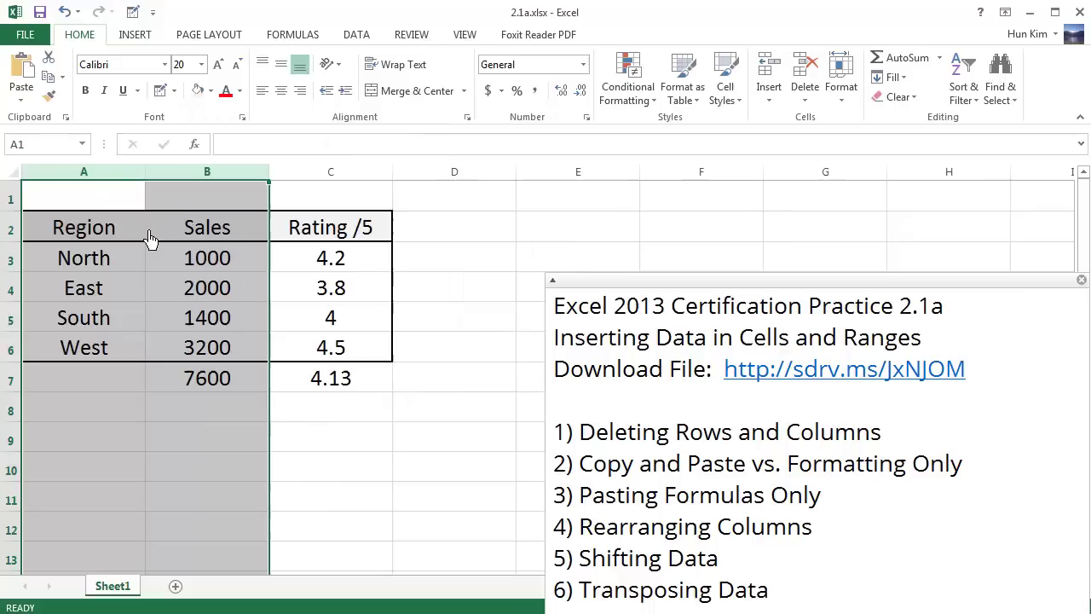
Delete the empty first row so the Region, Sales and Rating table starts at A1
click(331, 286)
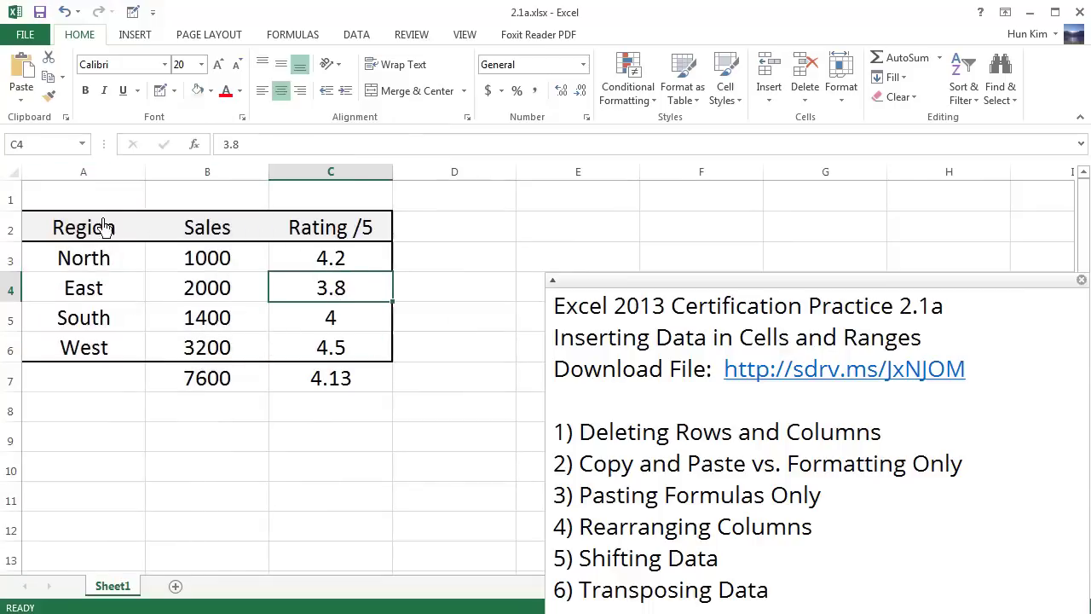
right_click(27, 207)
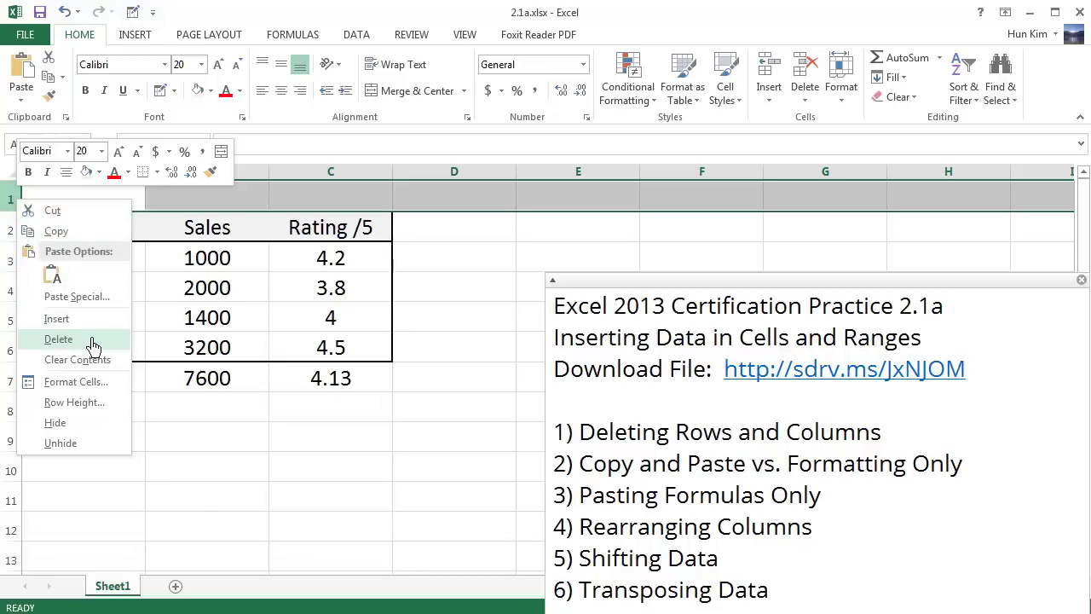
click(57, 338)
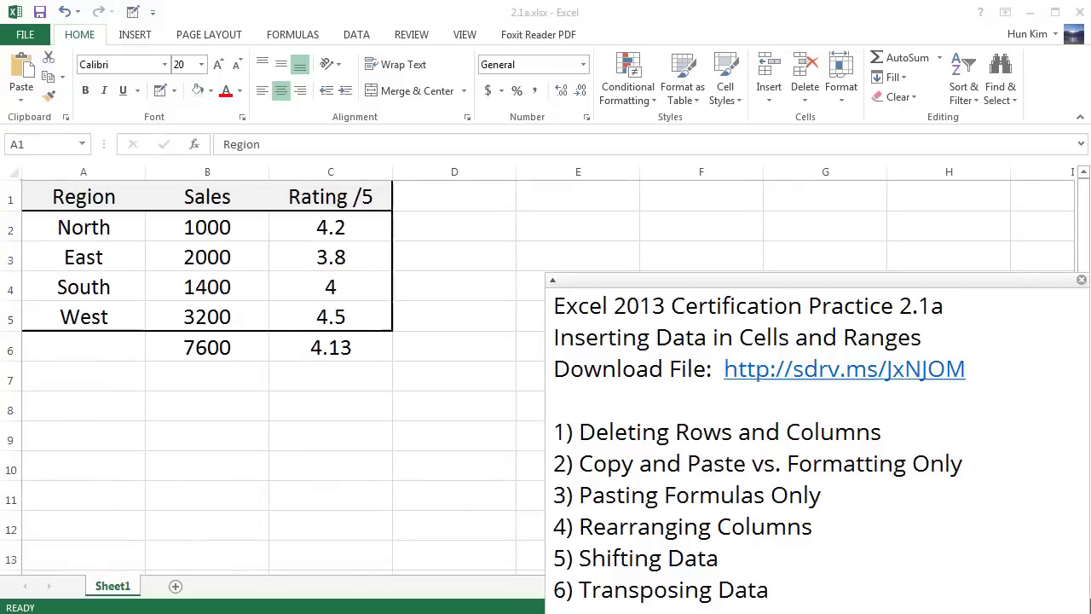
click(105, 288)
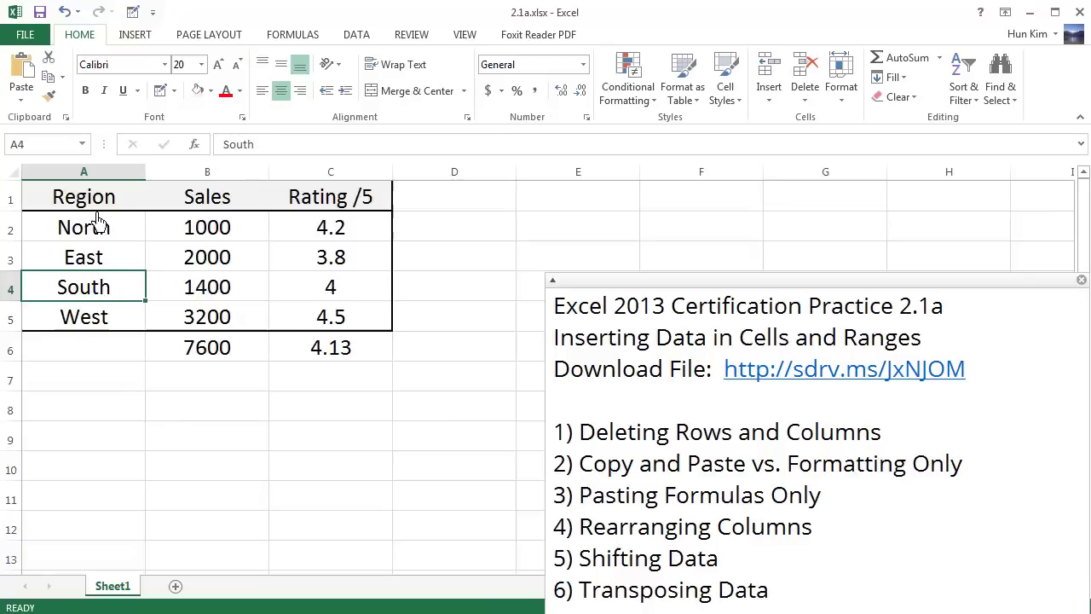
drag(85, 208, 328, 356)
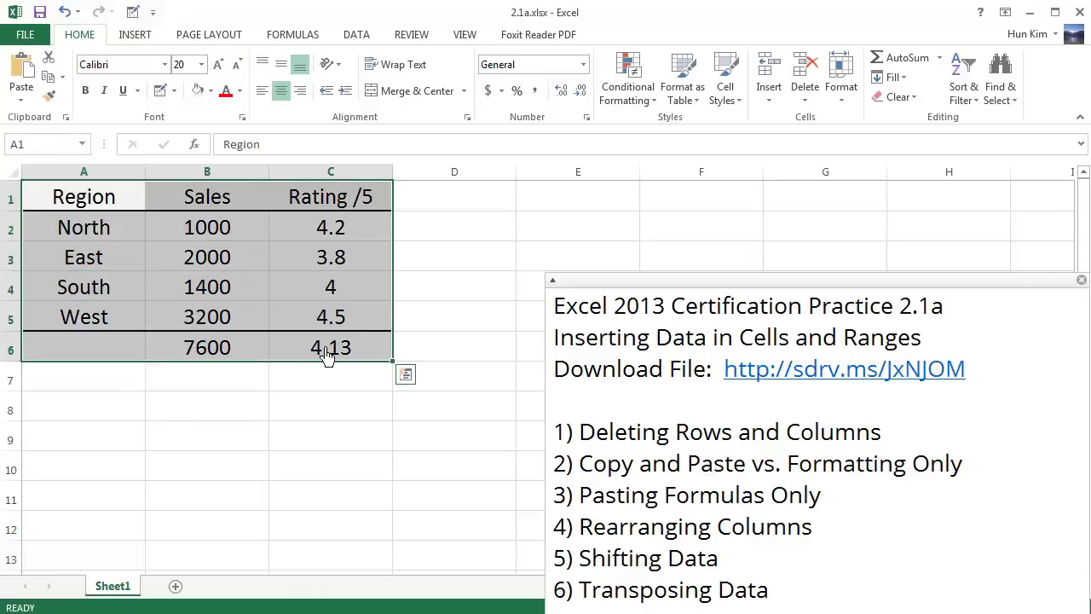
key(ctrl+c)
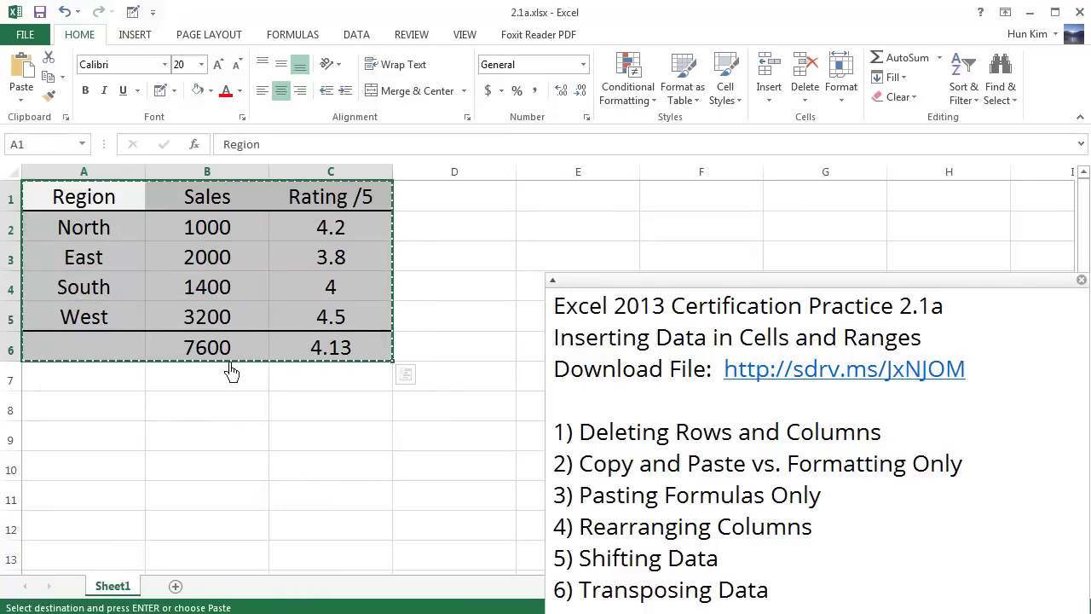
click(111, 417)
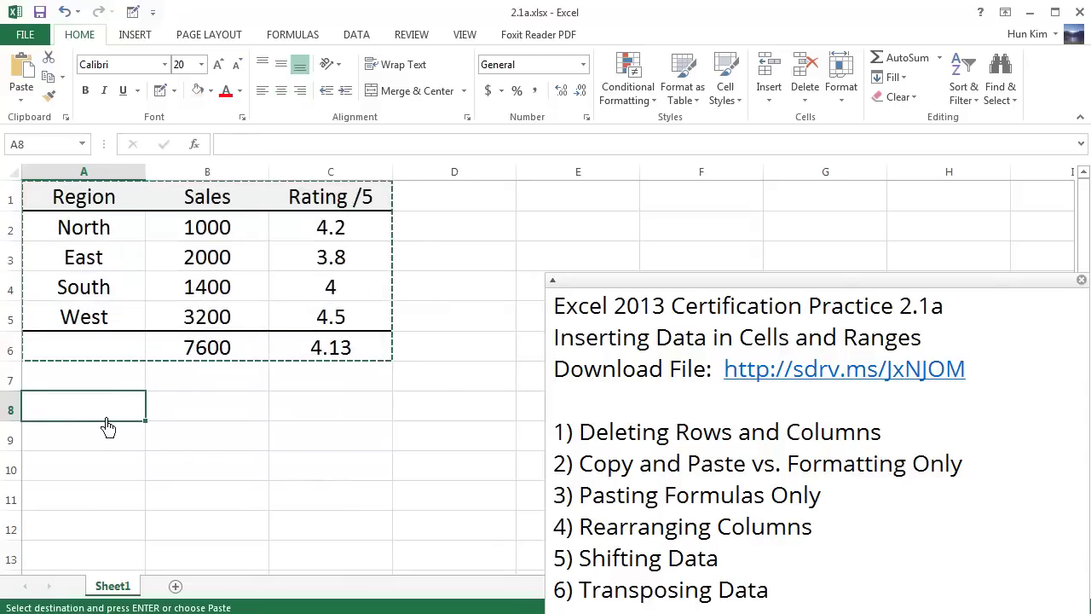
key(ctrl+v)
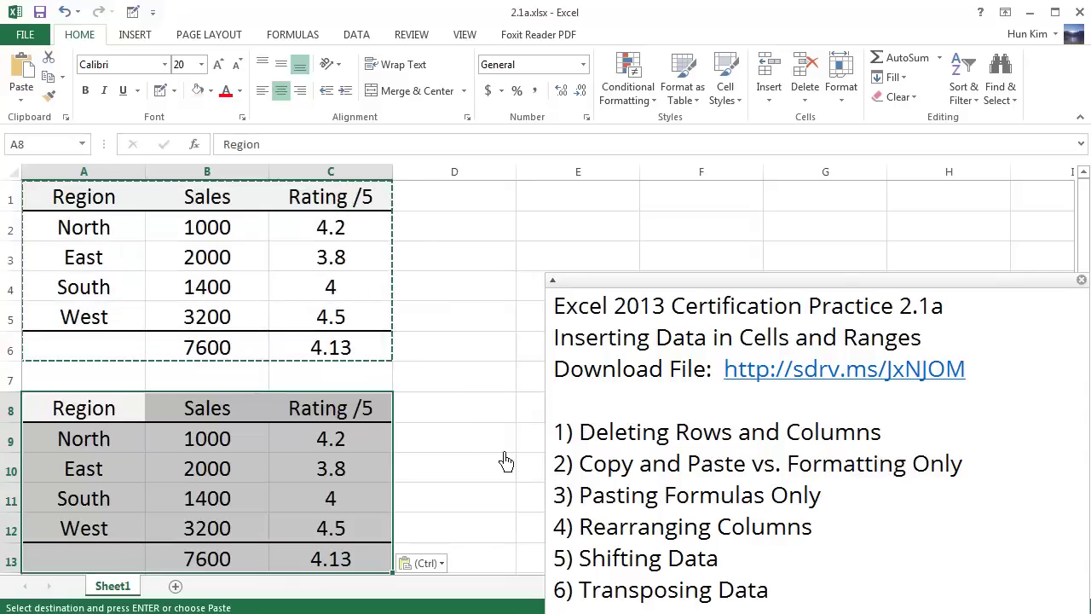
click(501, 450)
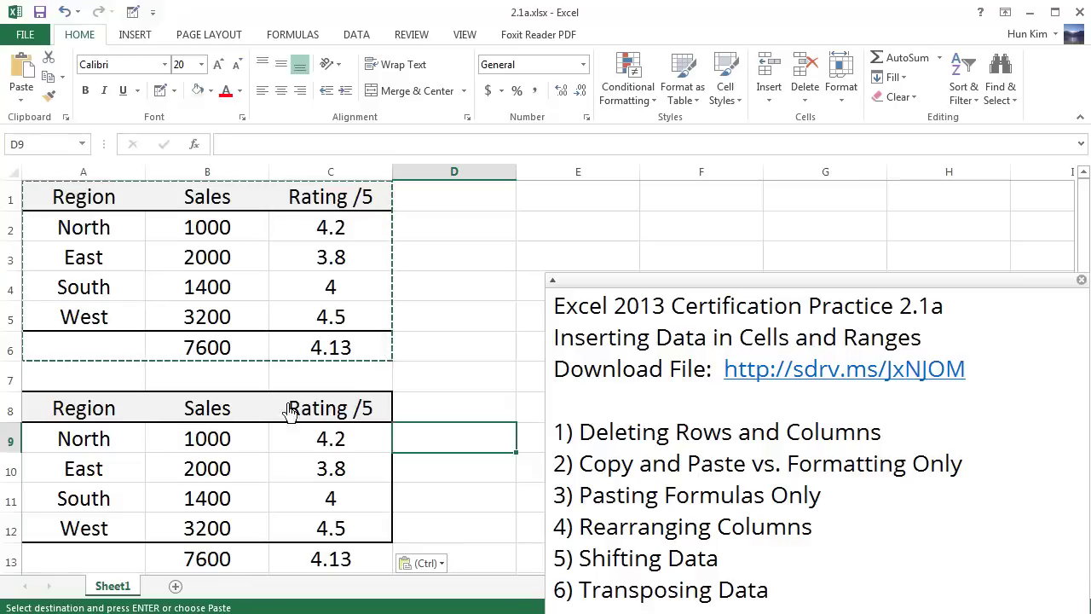
click(222, 569)
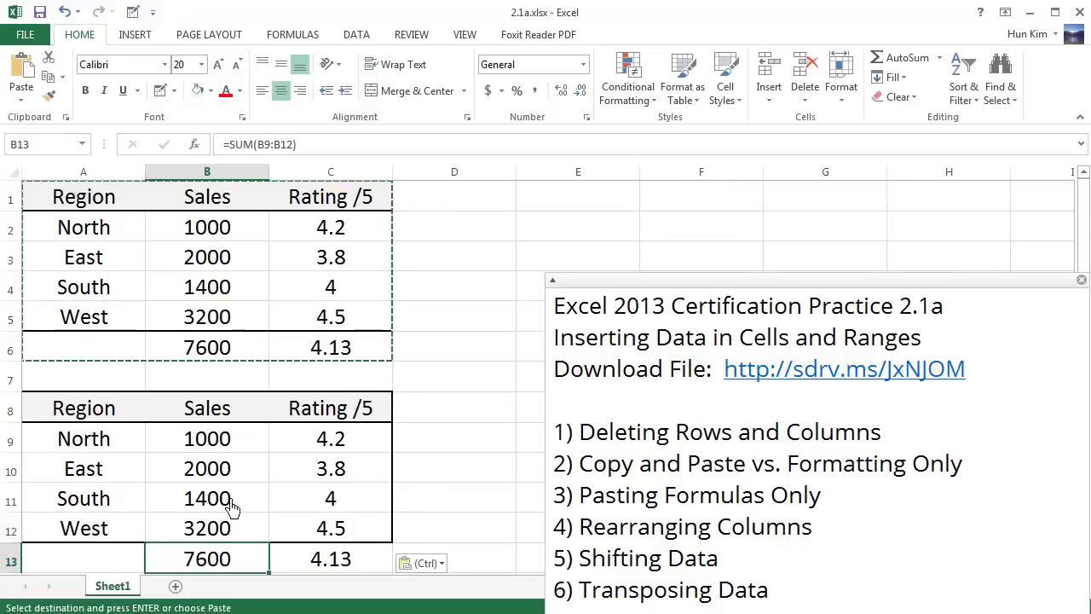
key(ctrl+z)
click(449, 492)
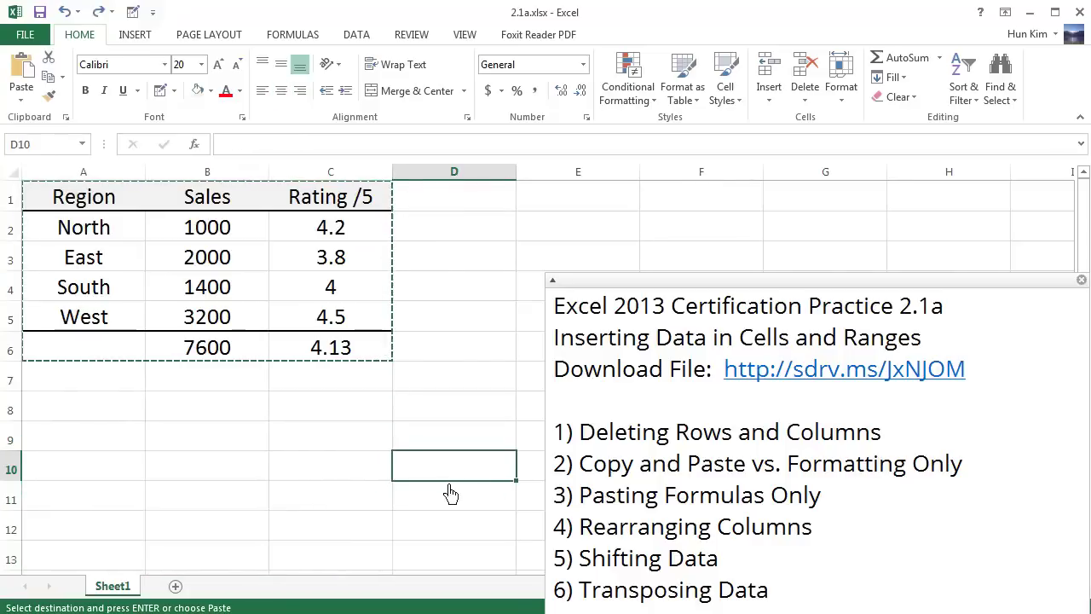
key(Escape)
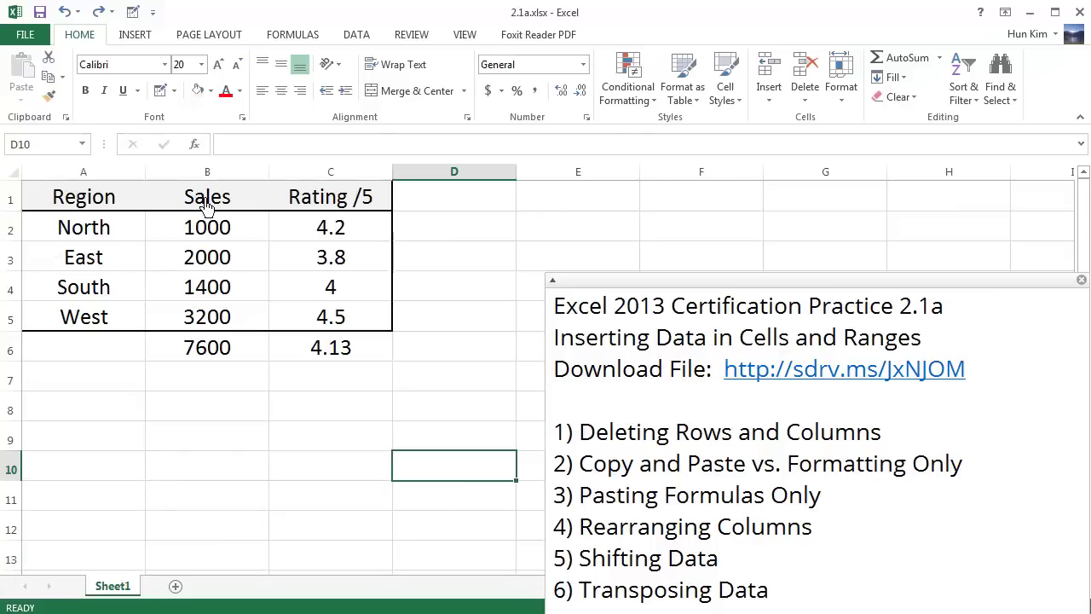
Paste the Sales column B1:B6 as values only into B8:B13, with B13 showing plain 7600
drag(207, 204, 215, 349)
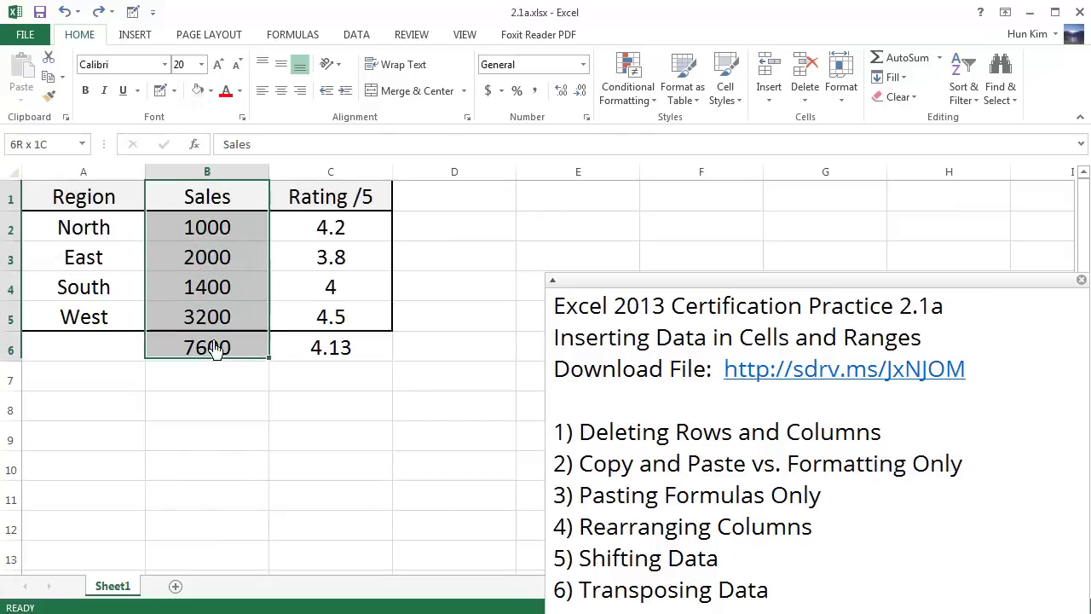
key(ctrl+c)
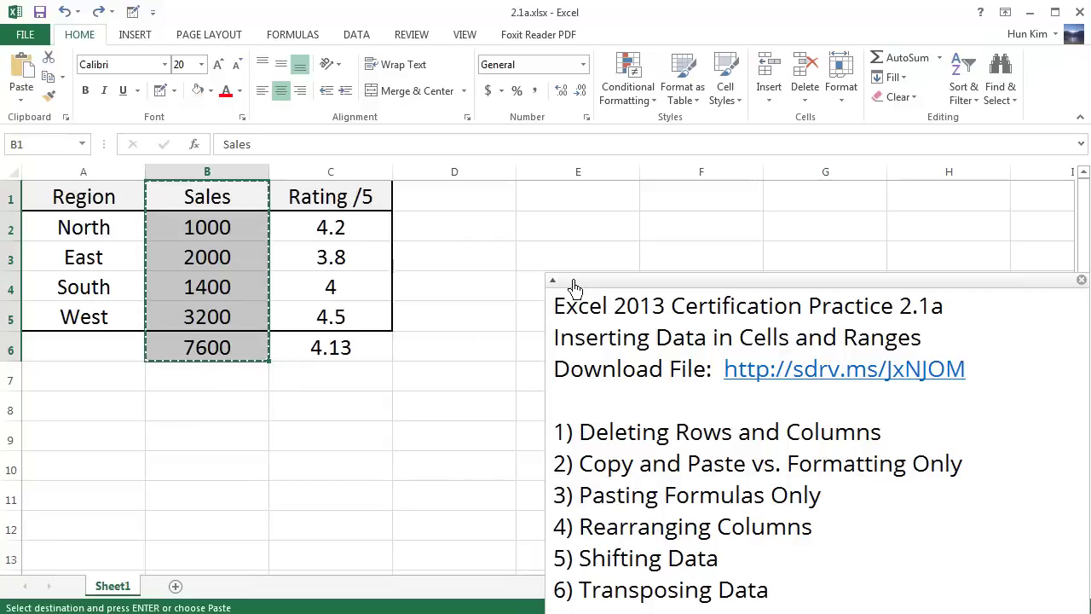
click(244, 413)
right_click(244, 414)
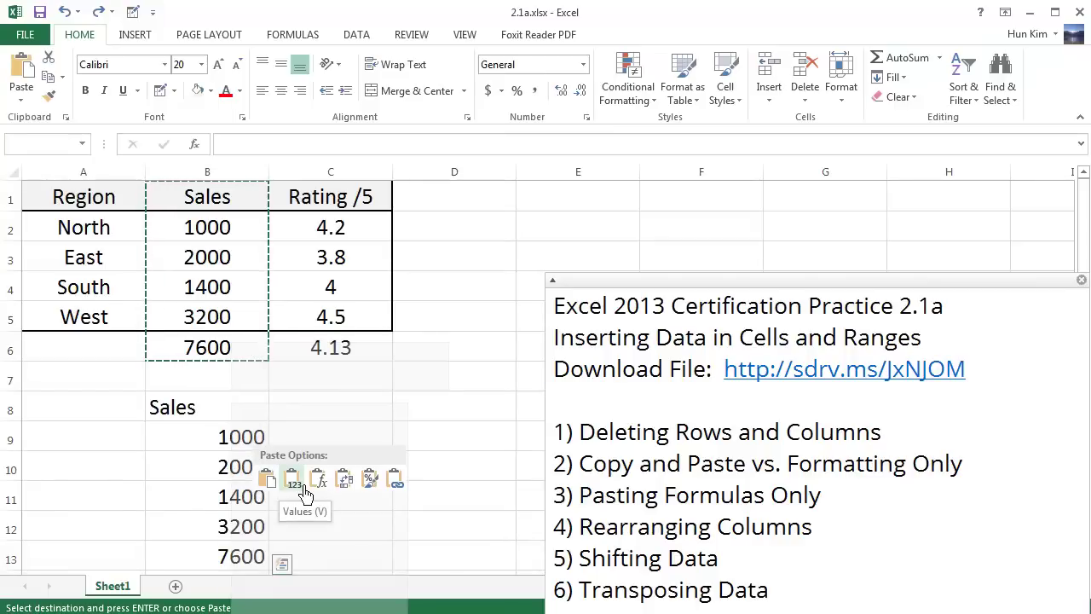
click(305, 494)
click(305, 497)
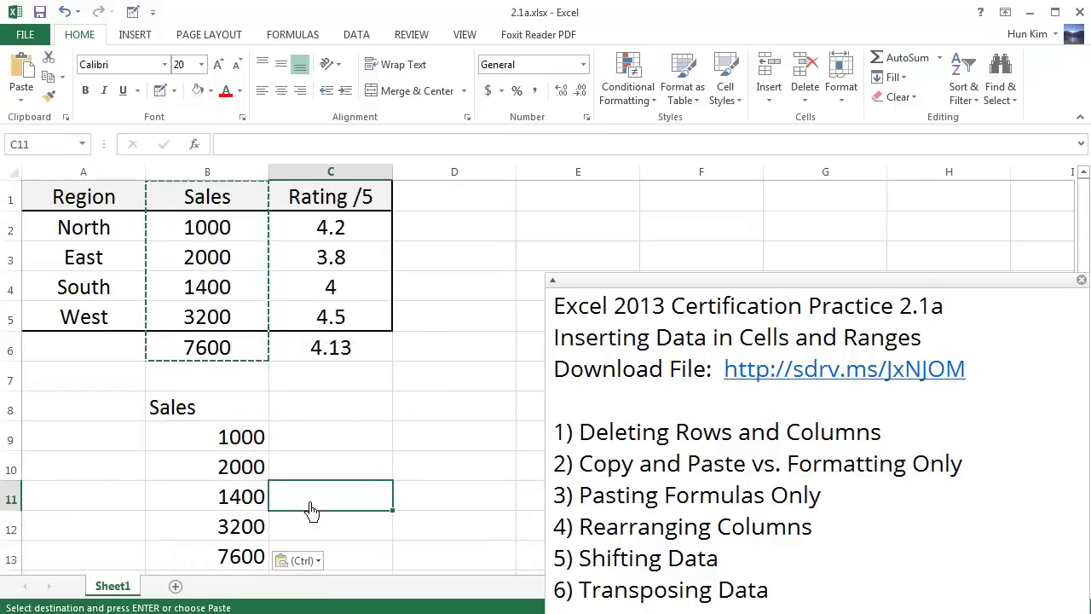
click(242, 566)
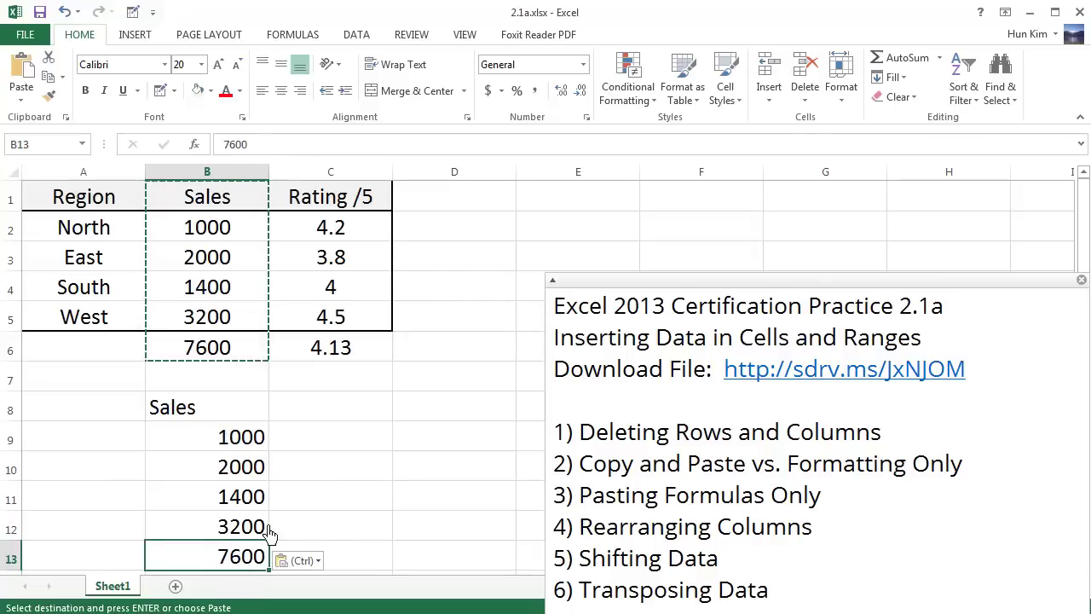
click(197, 413)
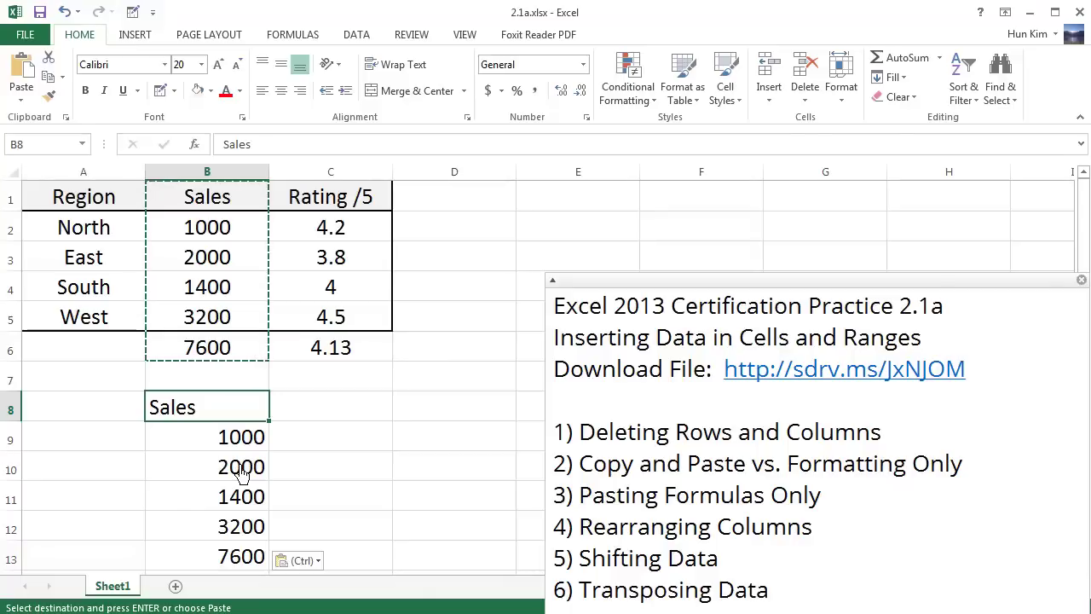
Undo the values paste and repaste the Sales column at B8 keeping its formulas
key(ctrl+z)
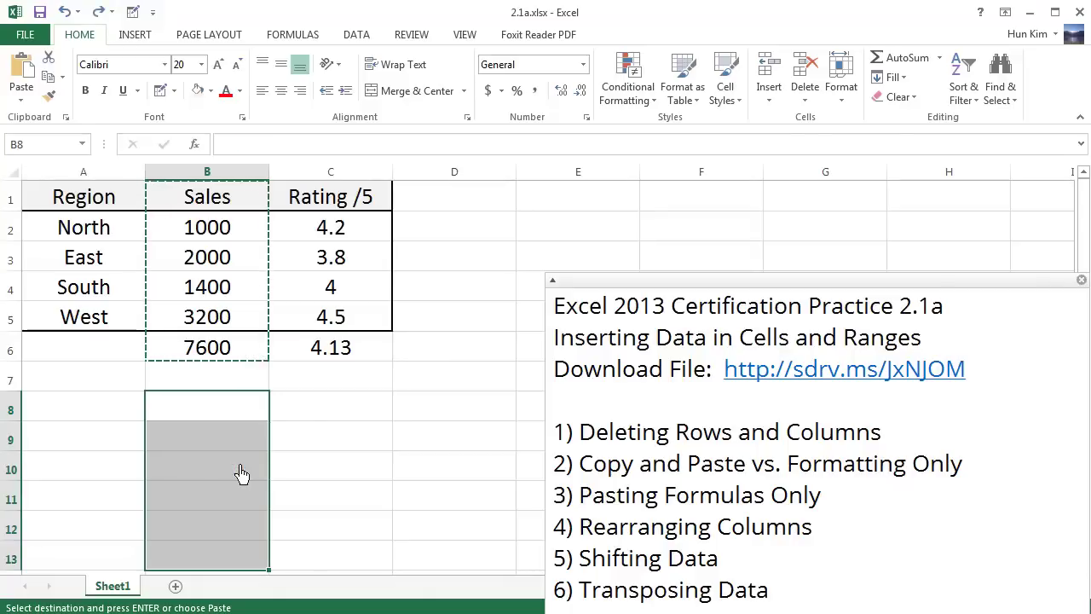
drag(198, 196, 199, 347)
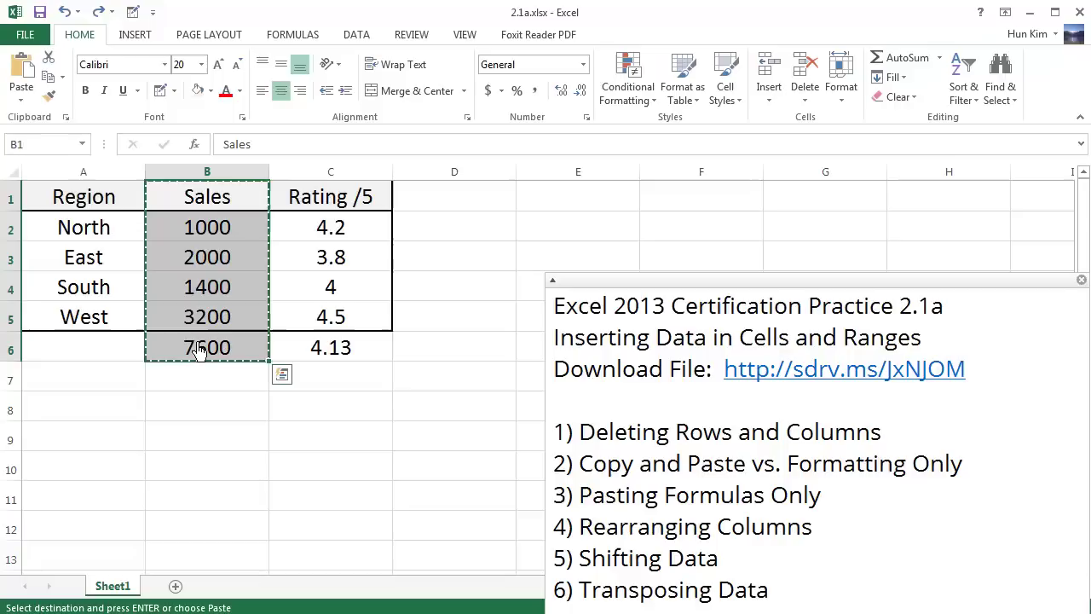
right_click(196, 416)
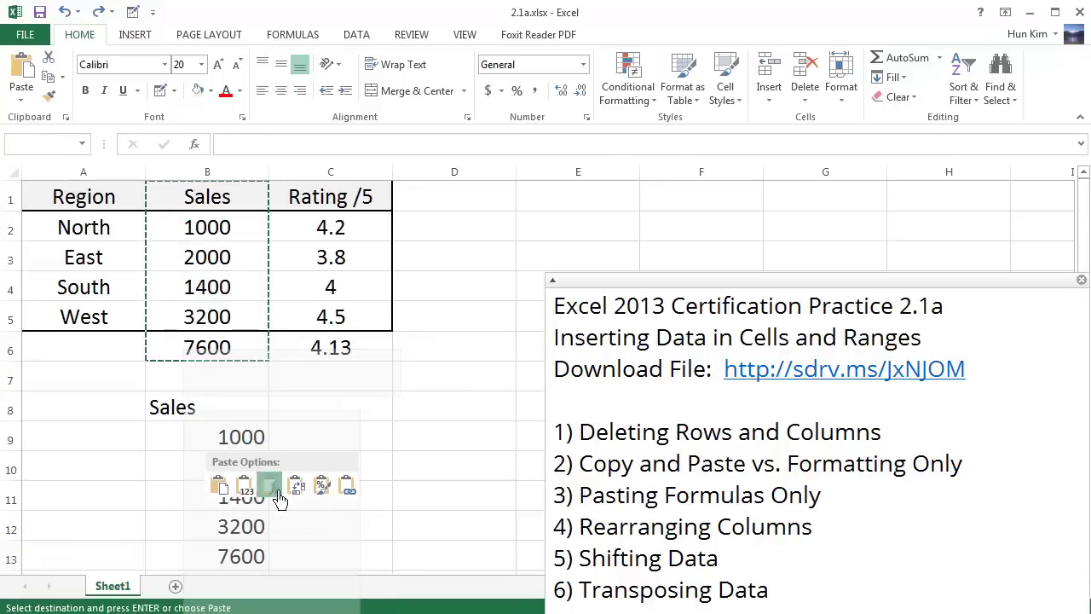
click(277, 491)
Confirm B13 holds the SUM formula, then undo the paste to empty B8:B13
click(307, 501)
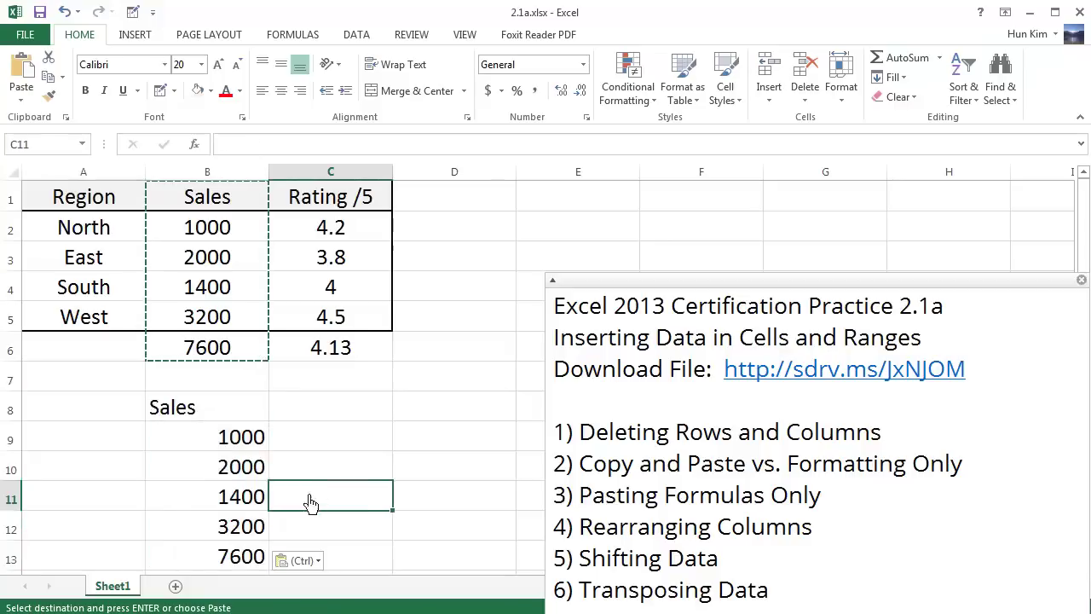
click(247, 560)
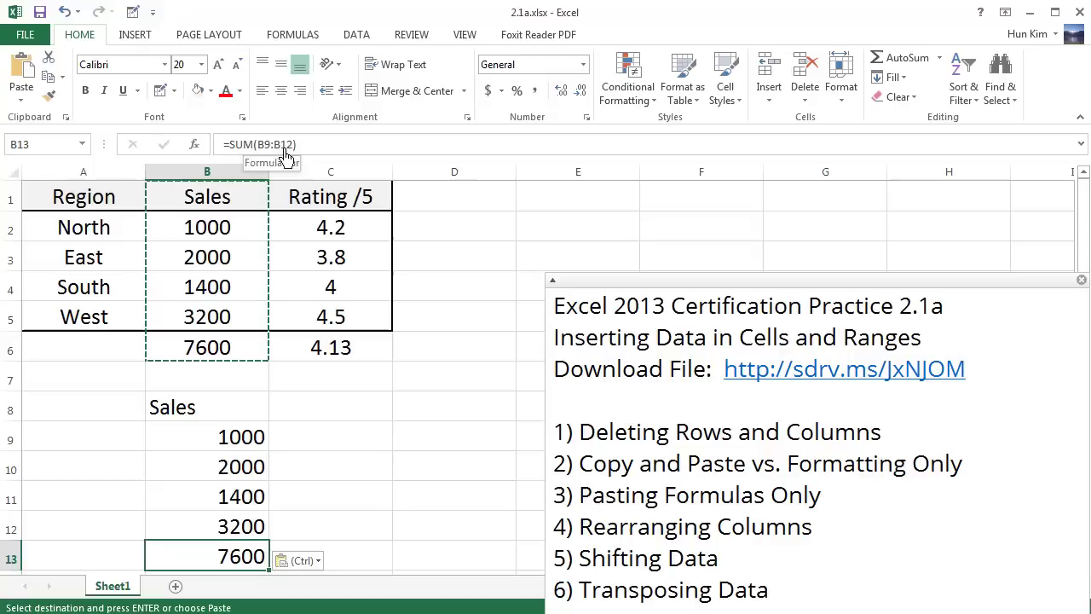
click(205, 415)
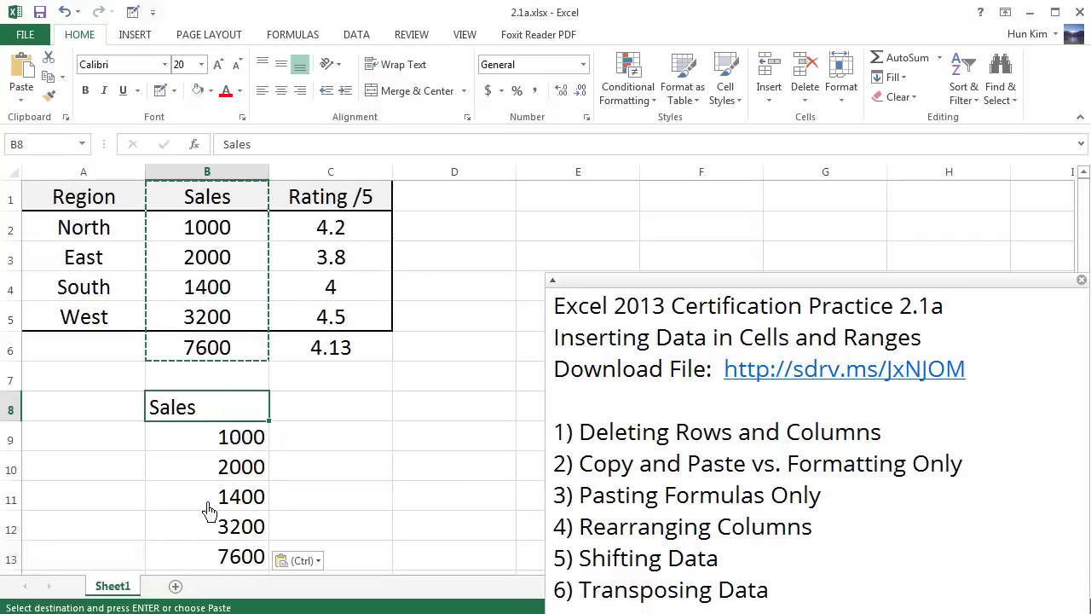
key(ctrl+z)
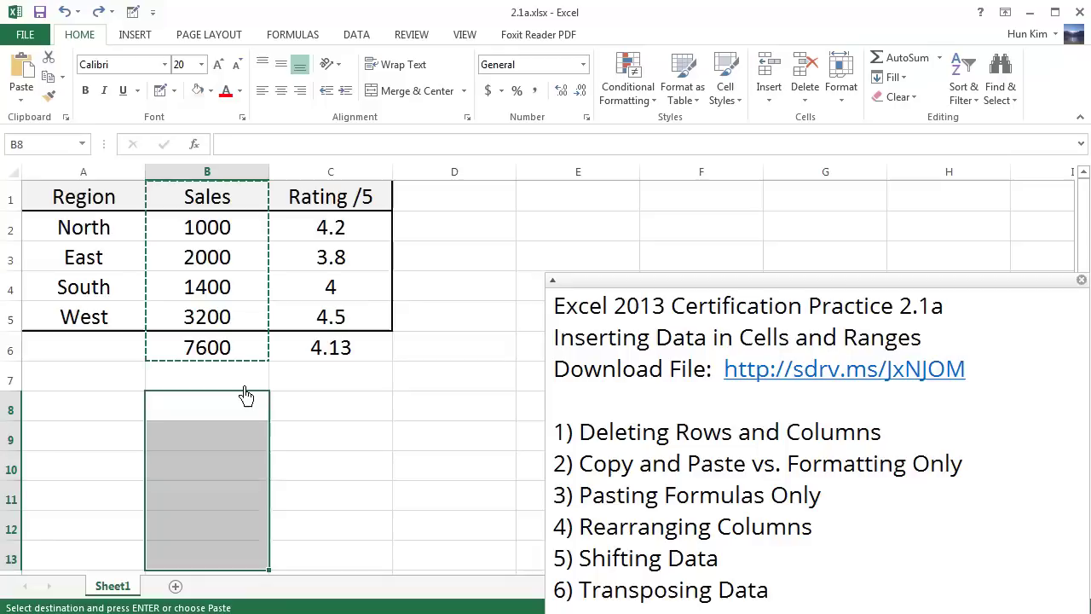
Paste only the Sales column's fill and borders into B8:B13 and select that block
key(Up)
right_click(238, 413)
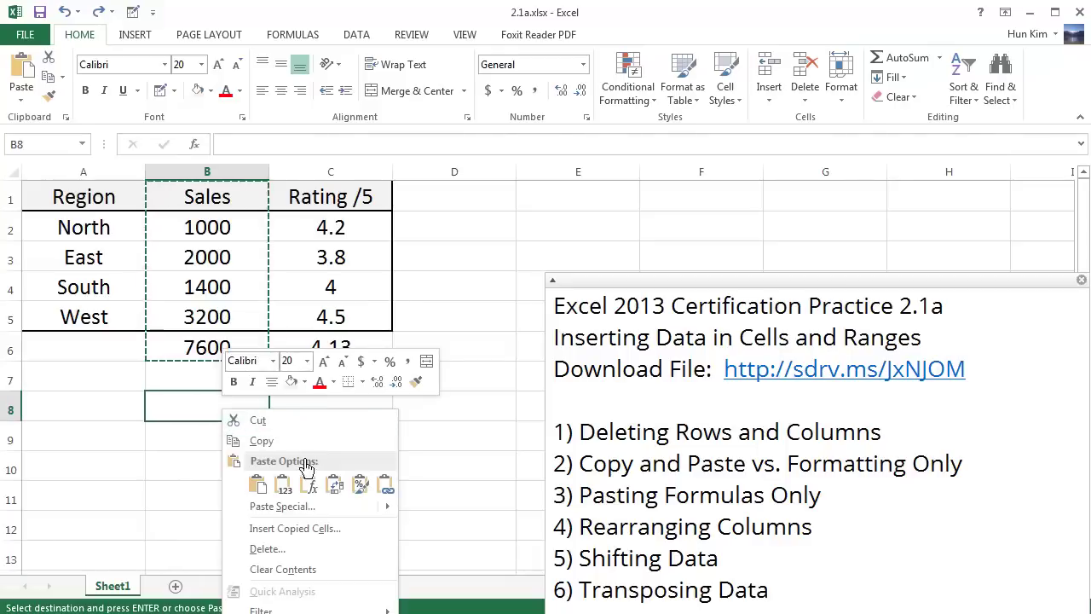
click(374, 494)
click(359, 501)
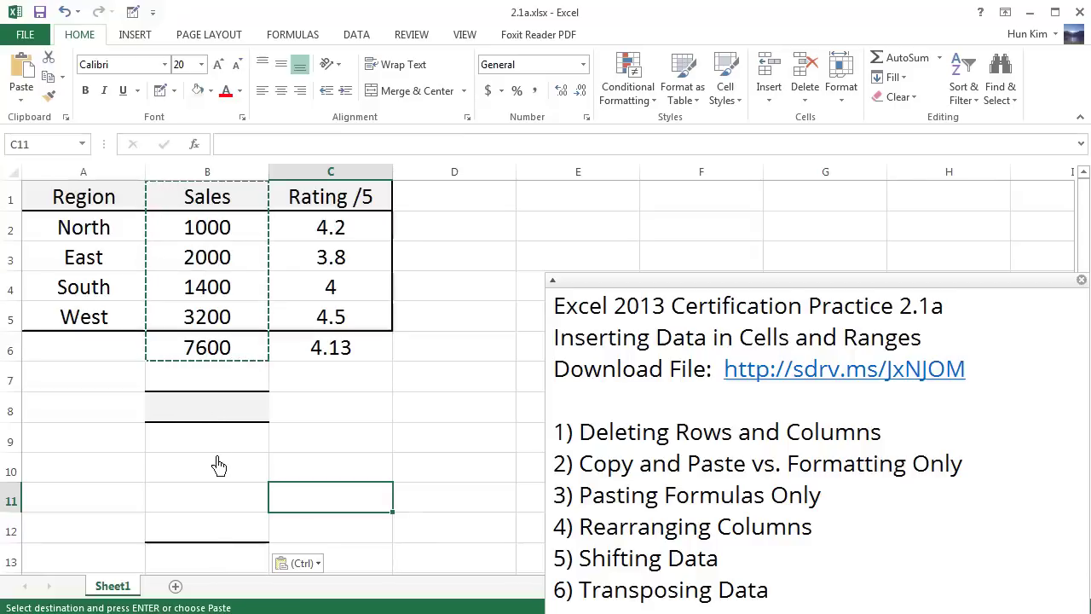
drag(207, 406, 207, 554)
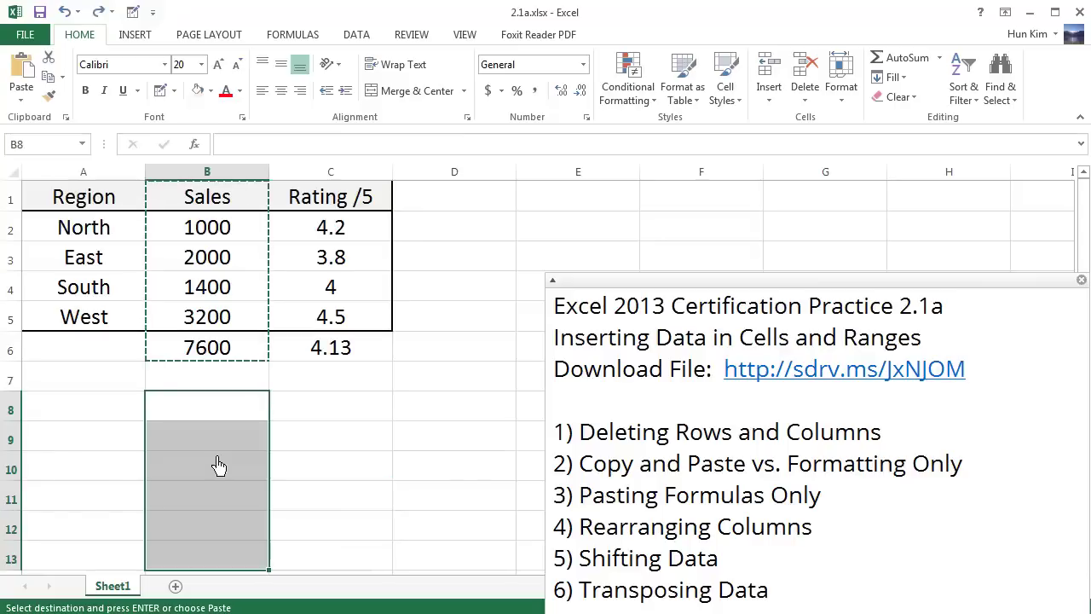
Cancel the pending Sales copy and copy the Rating /5 column C1:C6
click(320, 436)
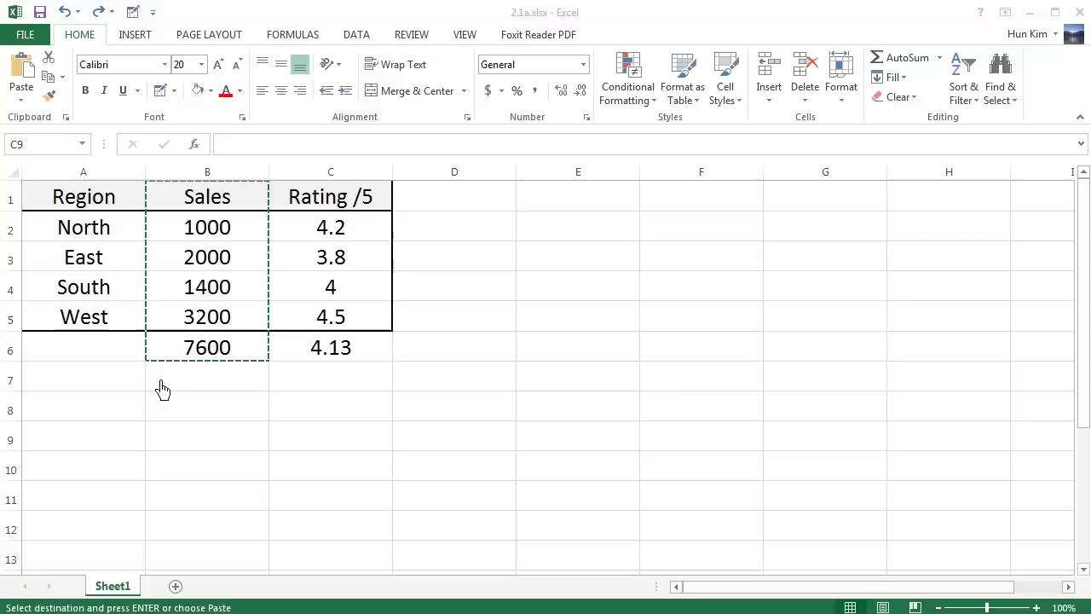
key(Escape)
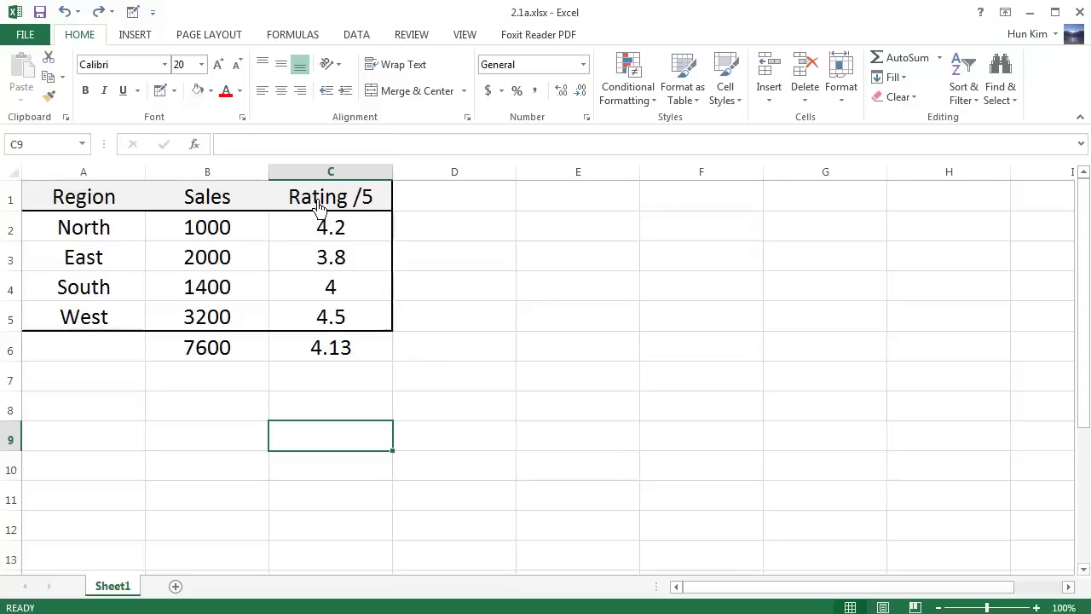
drag(320, 210, 333, 359)
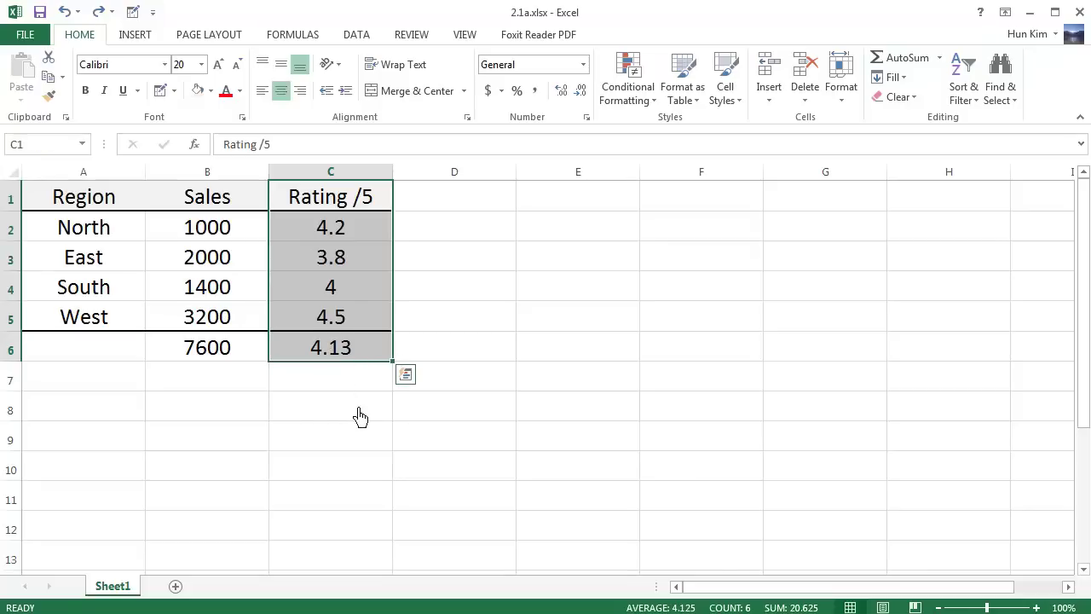
key(ctrl+c)
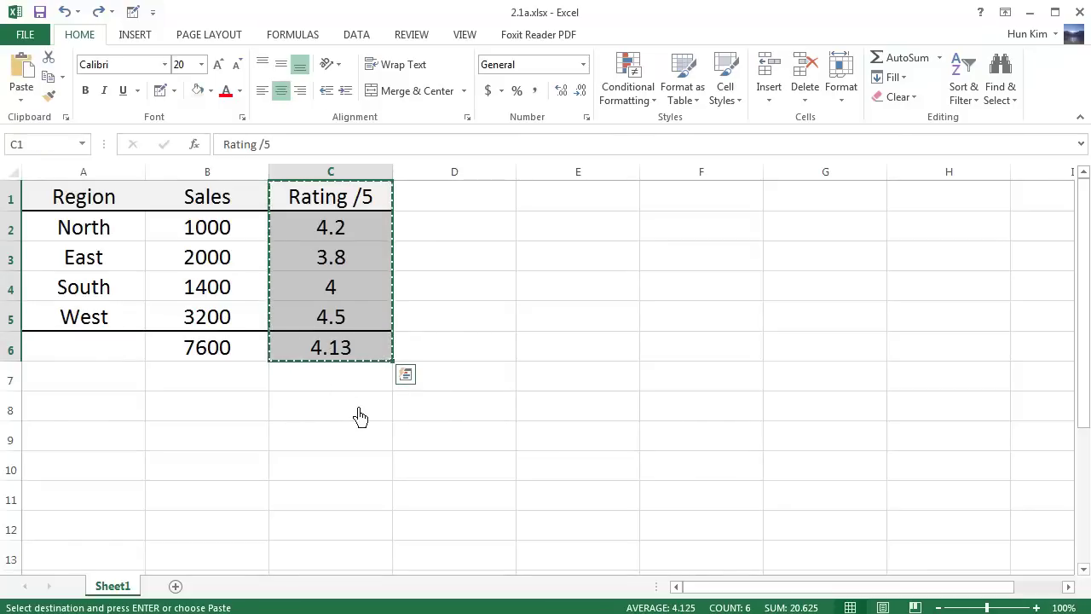
Paste only the rating formulas into E1:E6, with the average in E6 showing 4.125
right_click(585, 209)
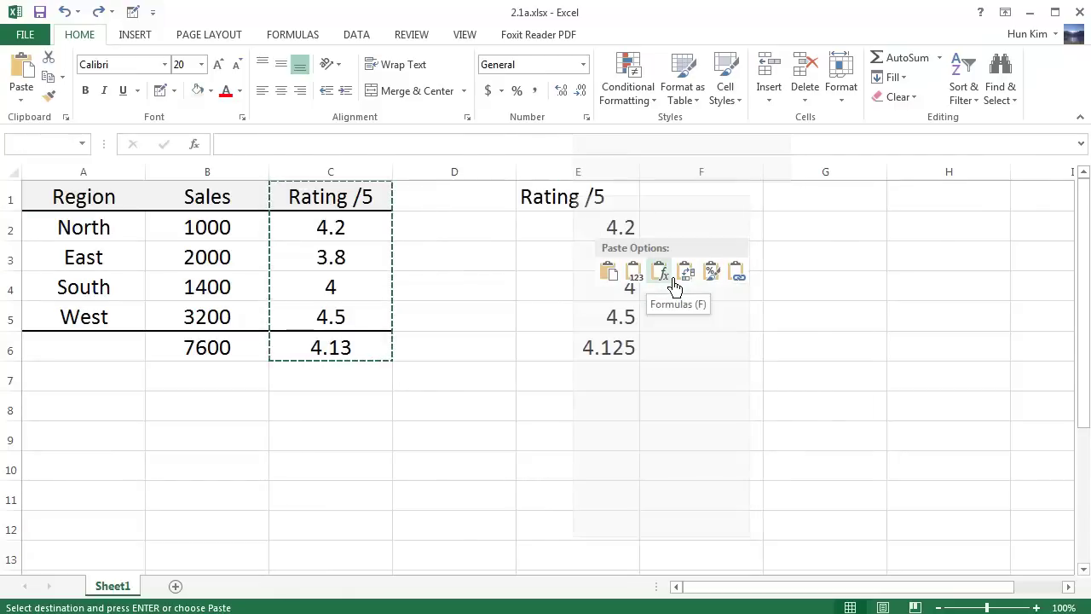
click(673, 279)
click(610, 358)
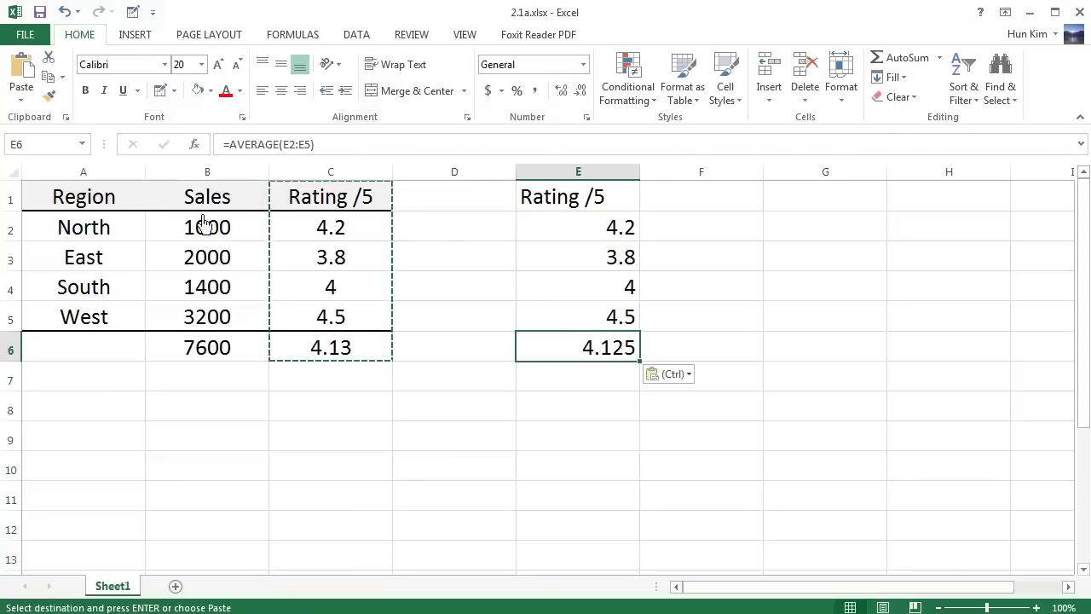
Paste the Sales formulas from B1:B6 over the ratings in C1:C6
drag(198, 207, 206, 357)
key(ctrl+c)
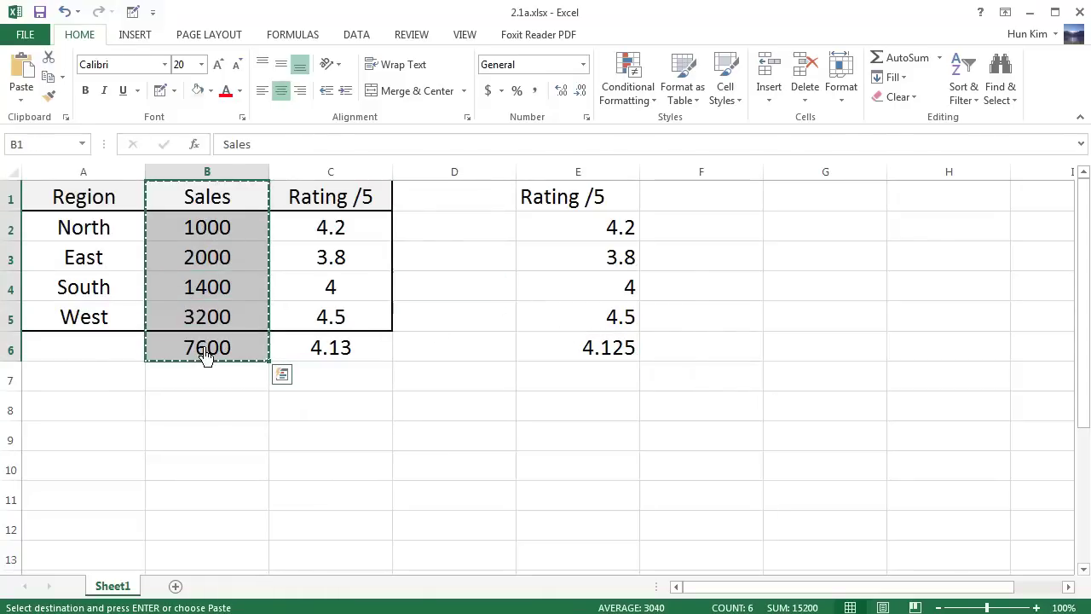
right_click(330, 208)
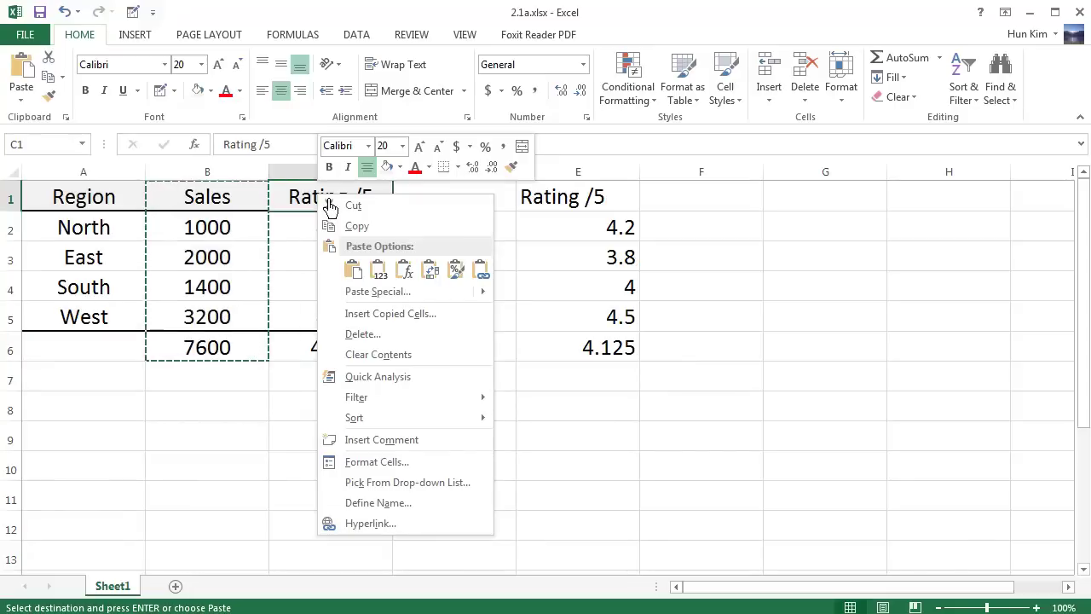
click(416, 282)
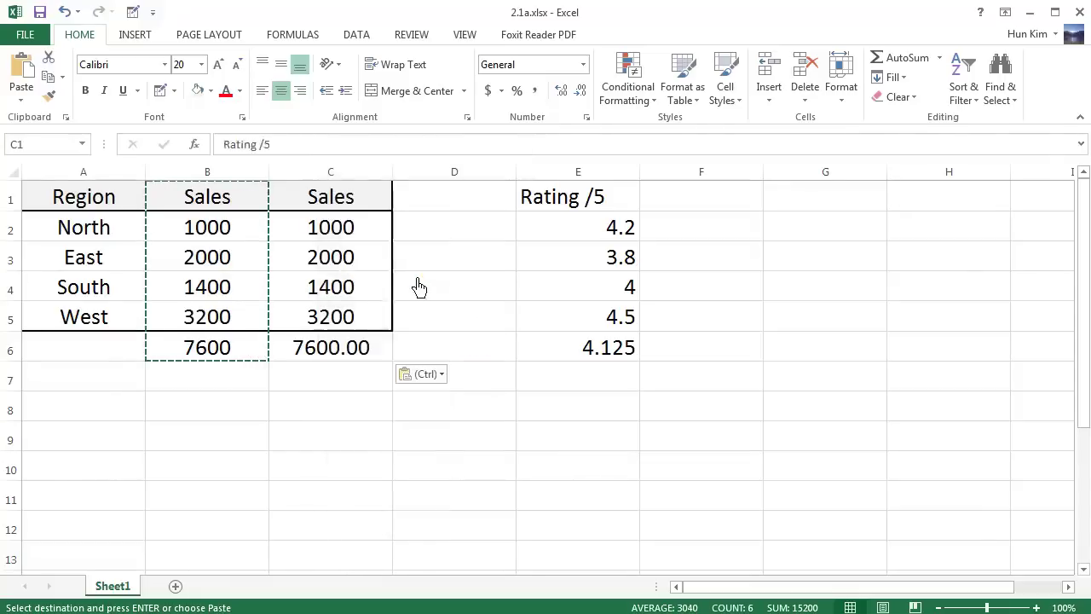
Remove both decimal places from the C6 total so it shows 7600
click(344, 357)
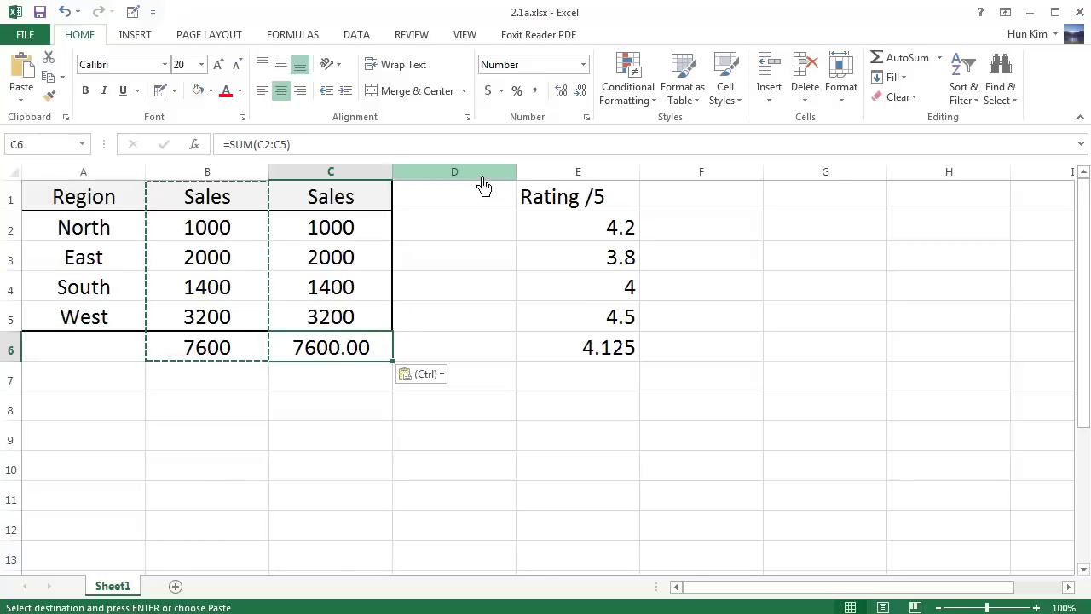
click(596, 96)
click(596, 96)
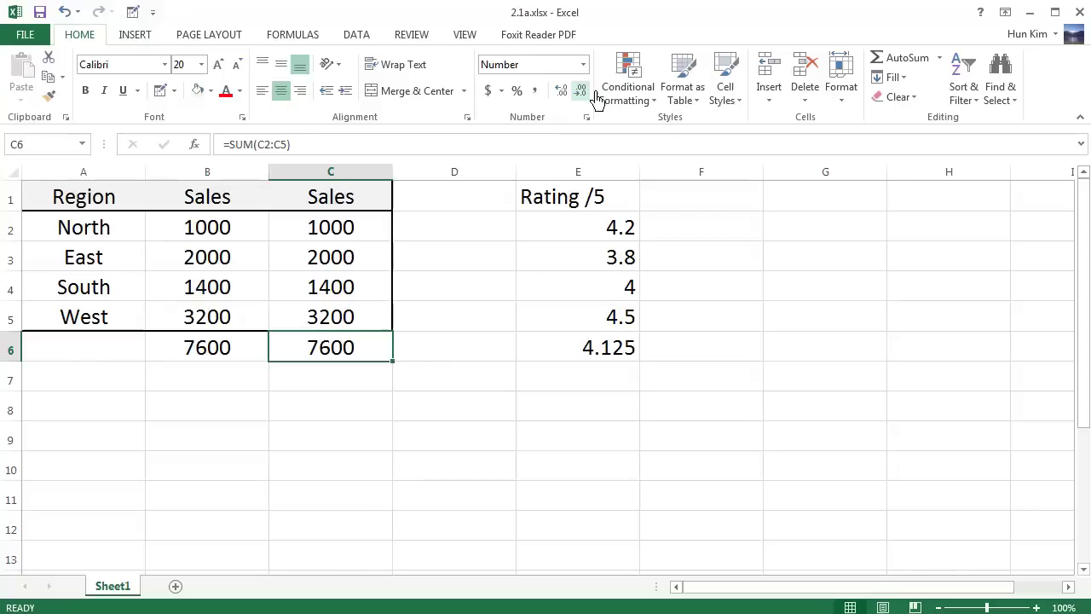
Copy the ratings in E1:E6 and paste their formulas into B1:B6, then check sales in C3 and C4
drag(568, 210, 588, 342)
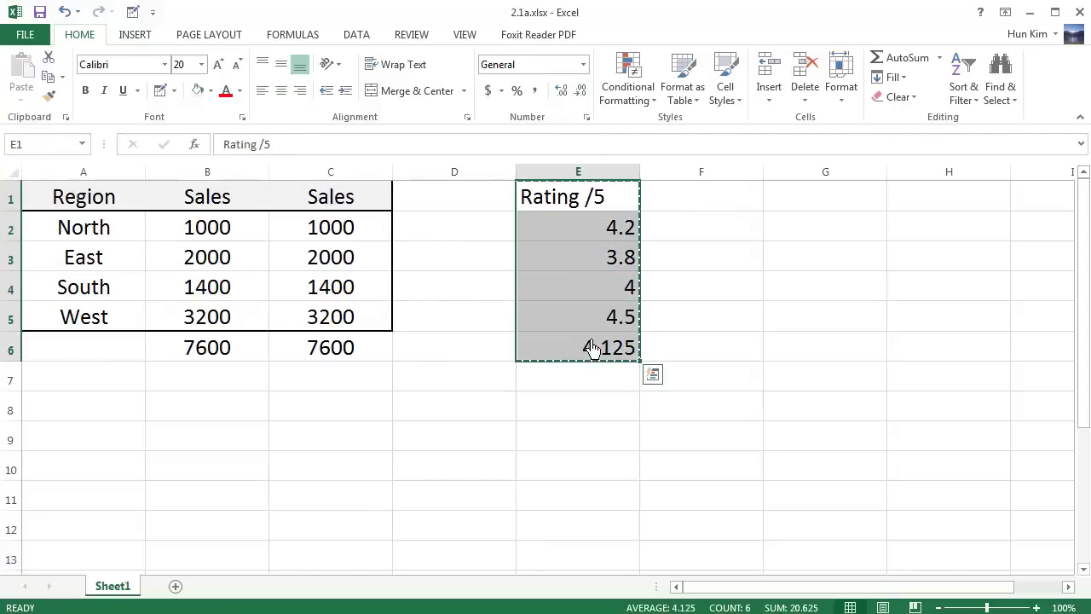
key(ctrl+c)
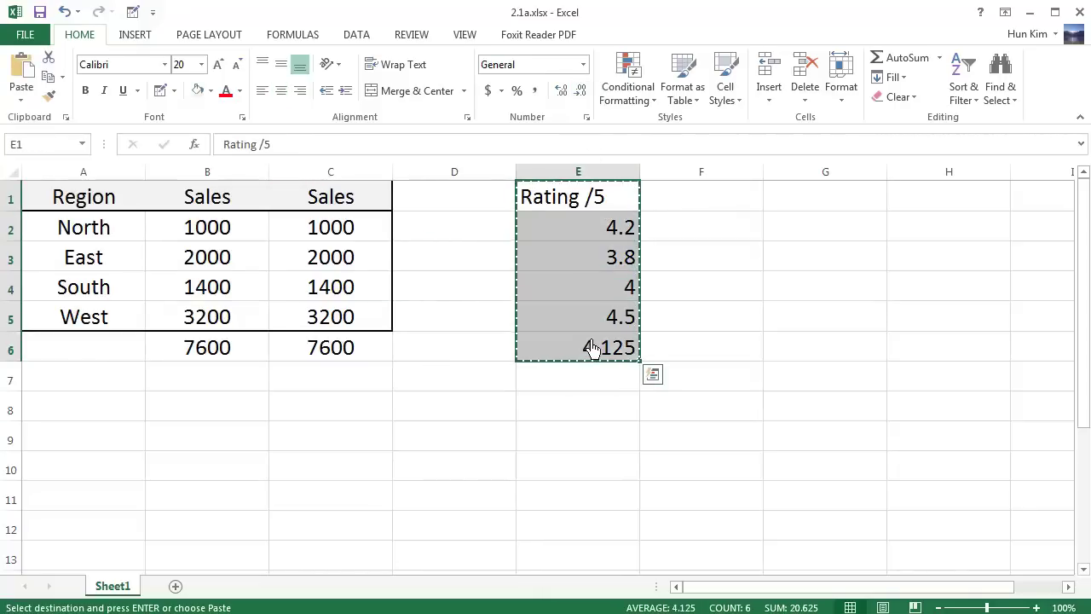
right_click(206, 210)
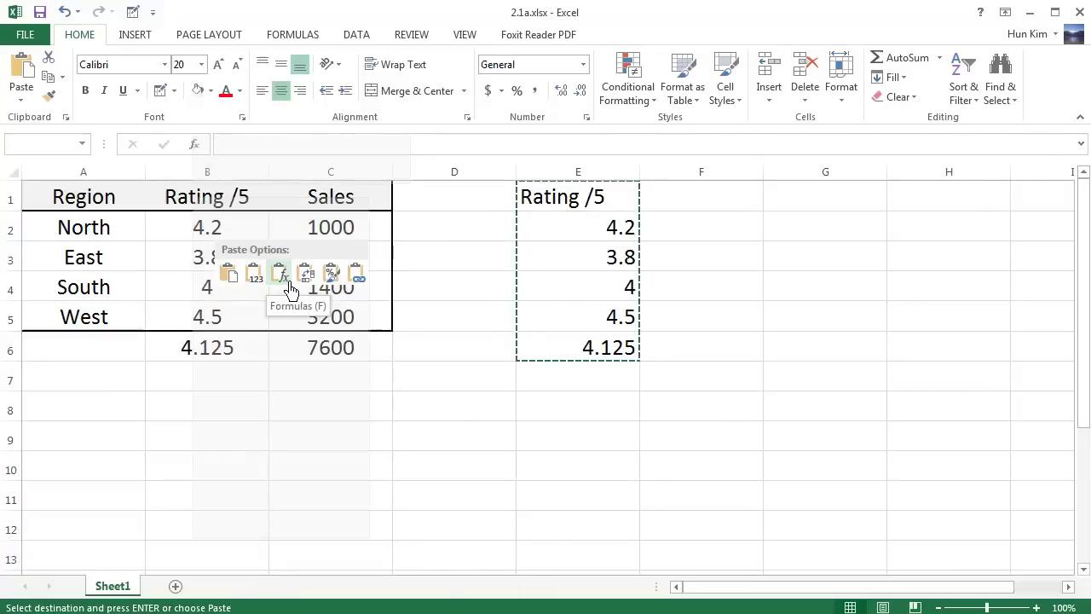
click(289, 290)
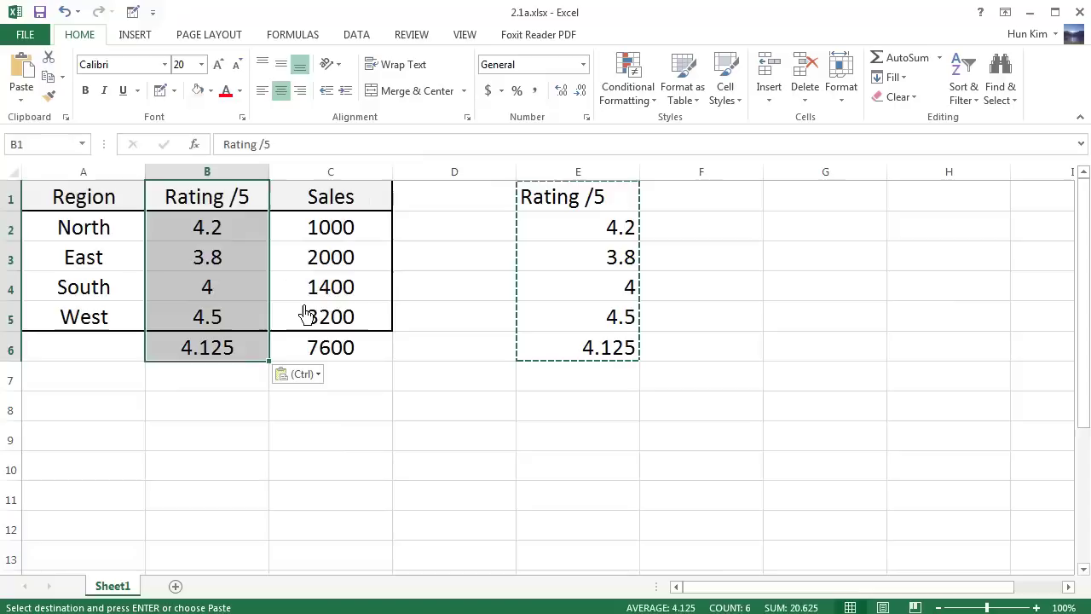
click(277, 296)
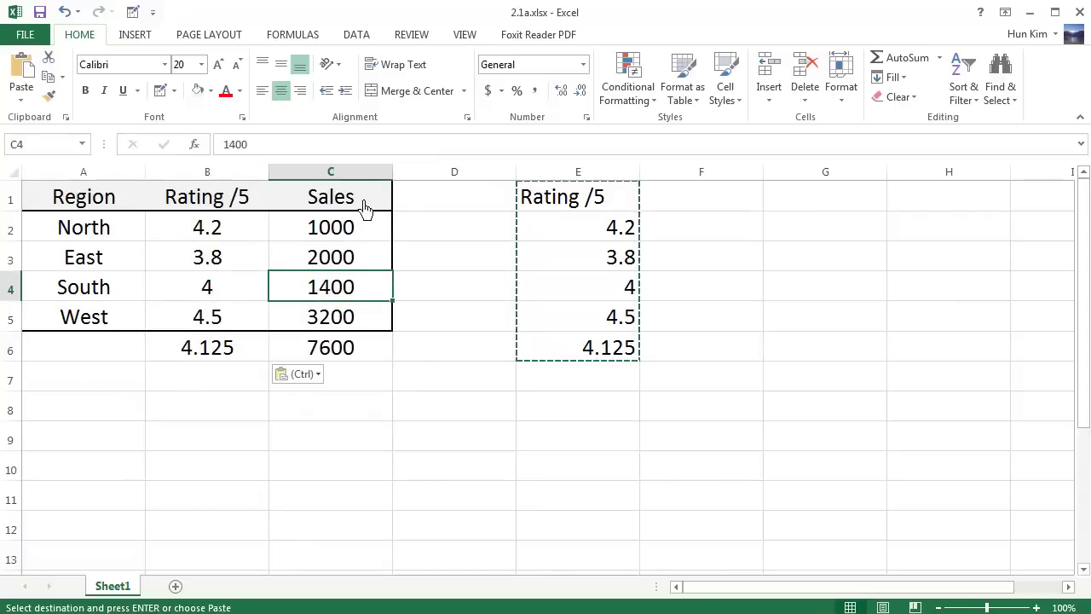
click(390, 260)
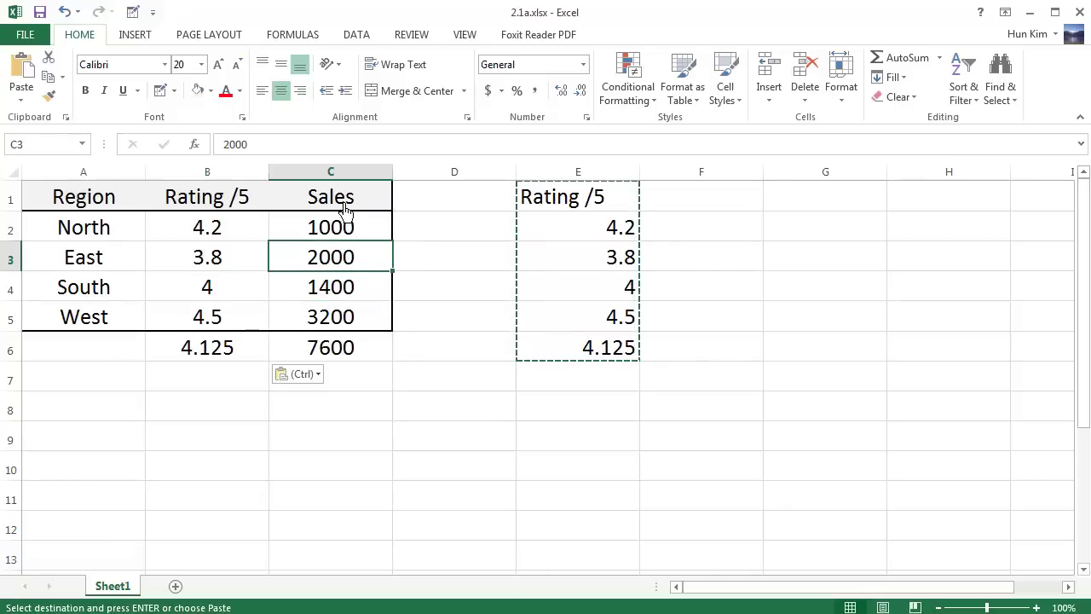
drag(345, 207, 352, 351)
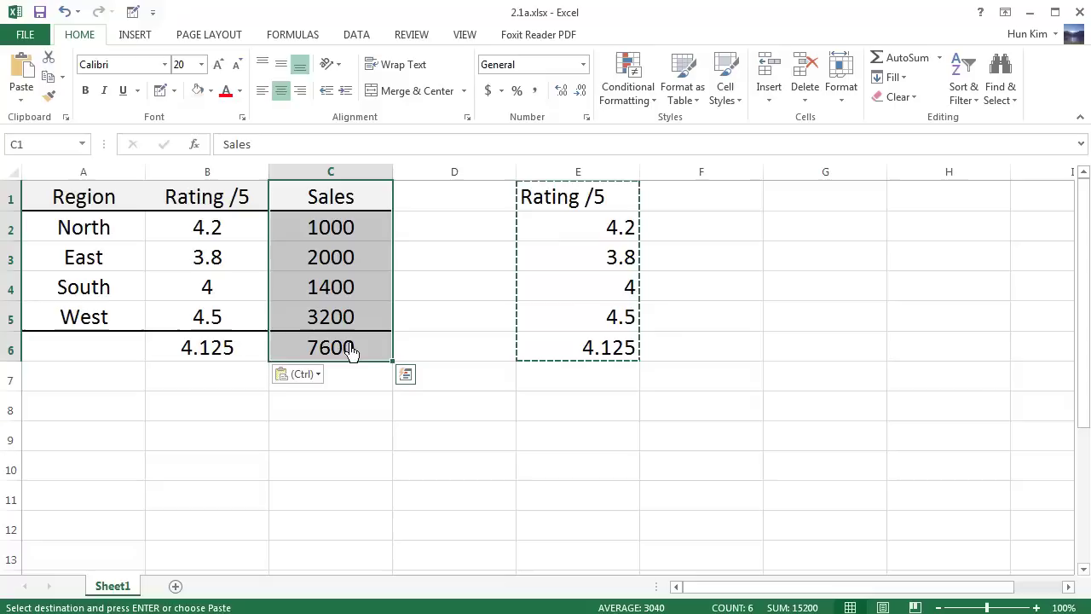
key(ctrl+c)
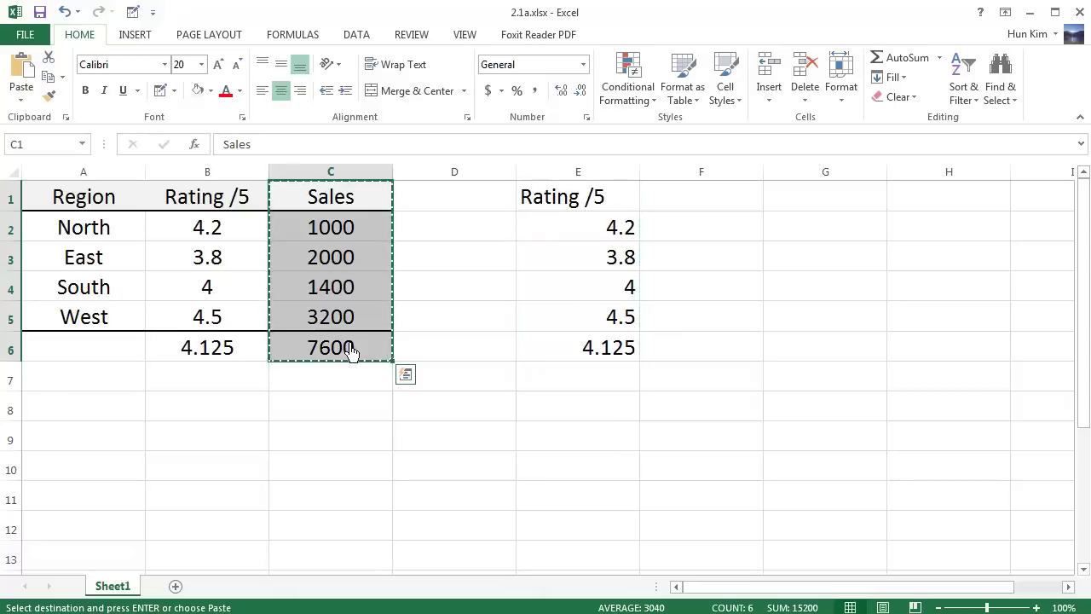
right_click(212, 208)
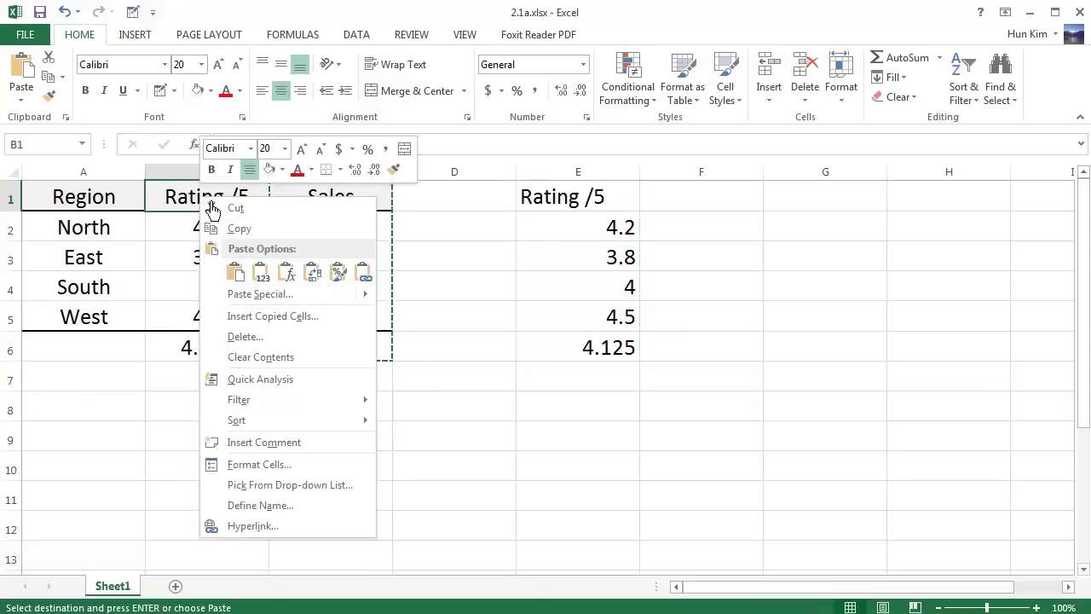
click(239, 279)
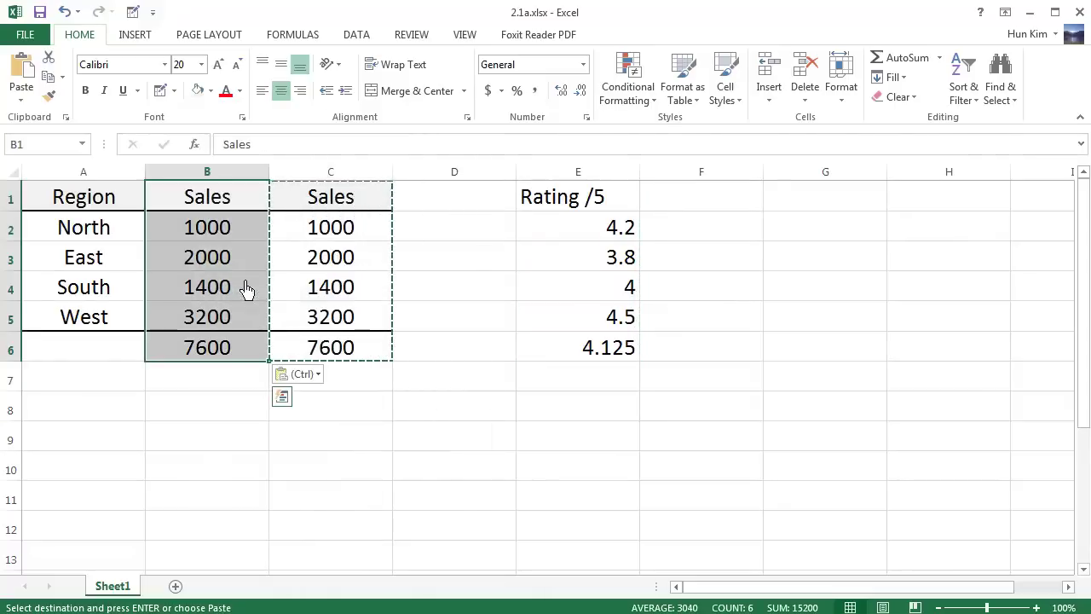
click(205, 469)
key(Escape)
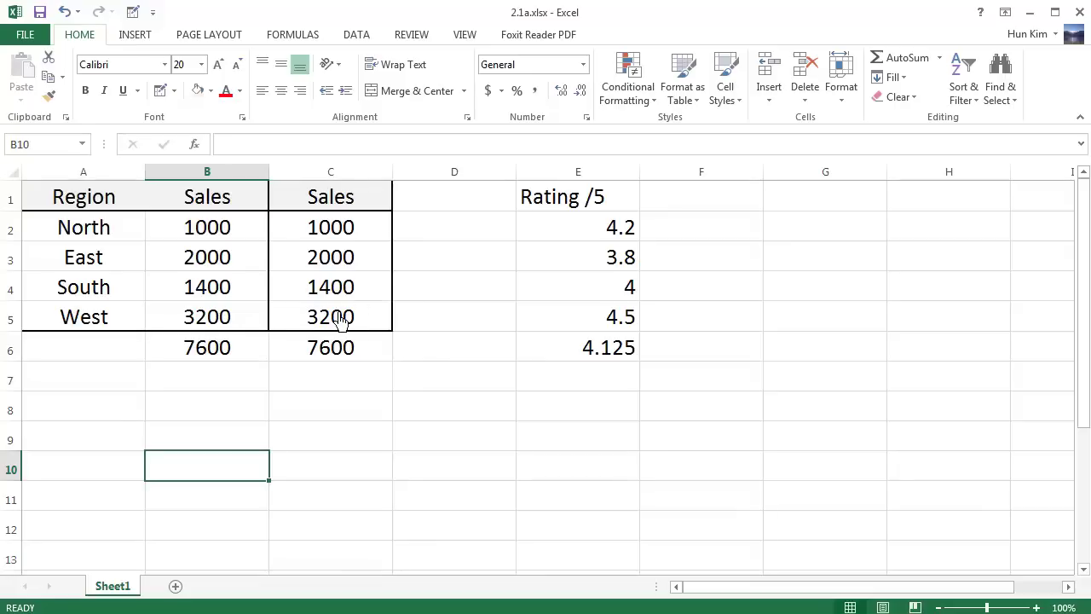
key(ctrl+z)
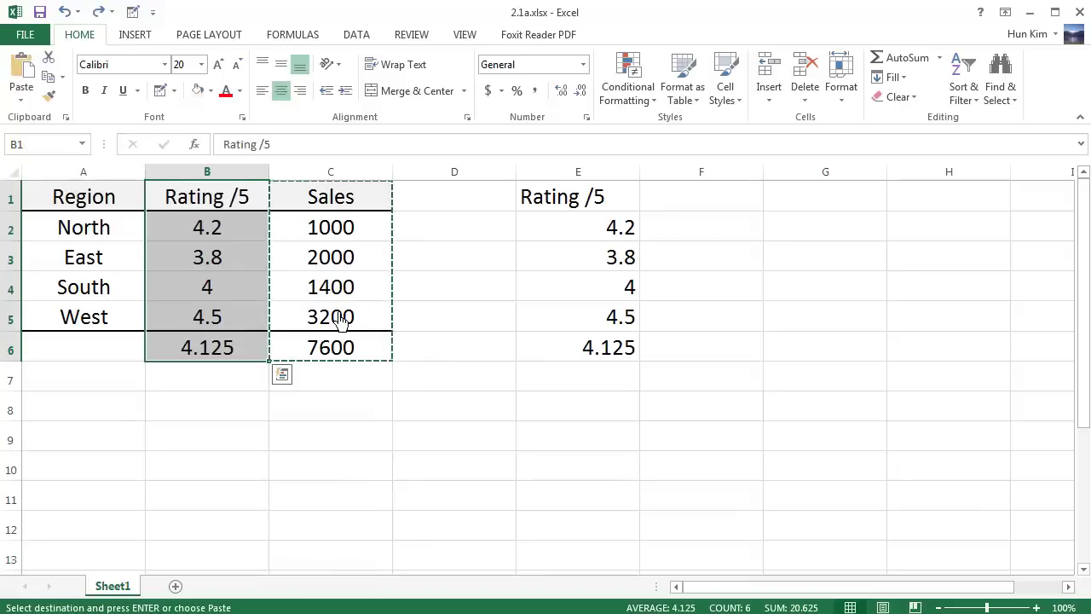
click(252, 447)
key(Escape)
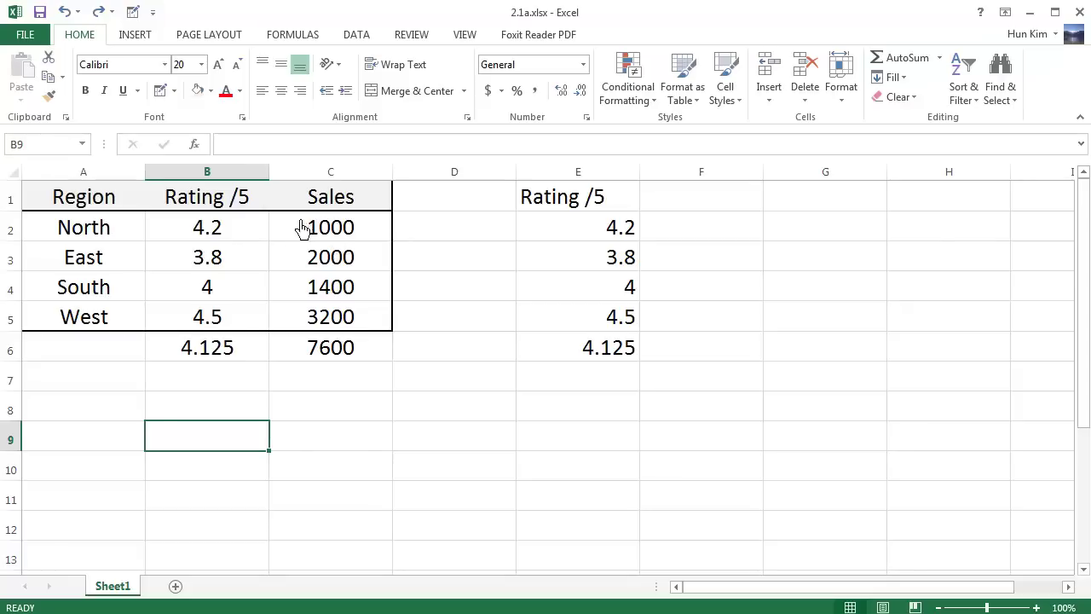
Show the B6 average as 4.13 with one fewer decimal and clear the duplicate ratings in E1:E6
click(237, 359)
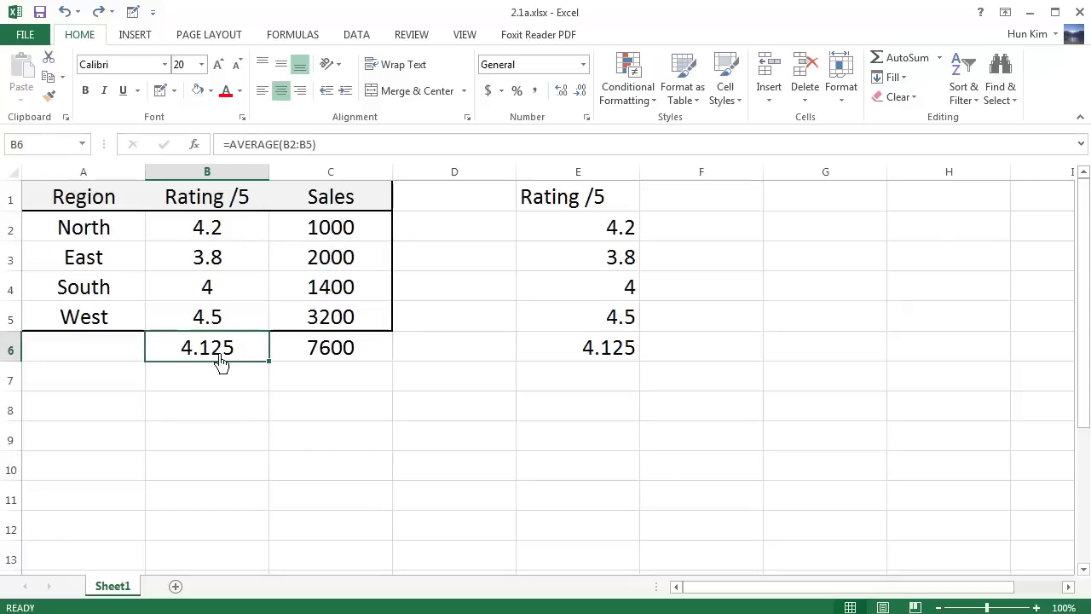
click(580, 90)
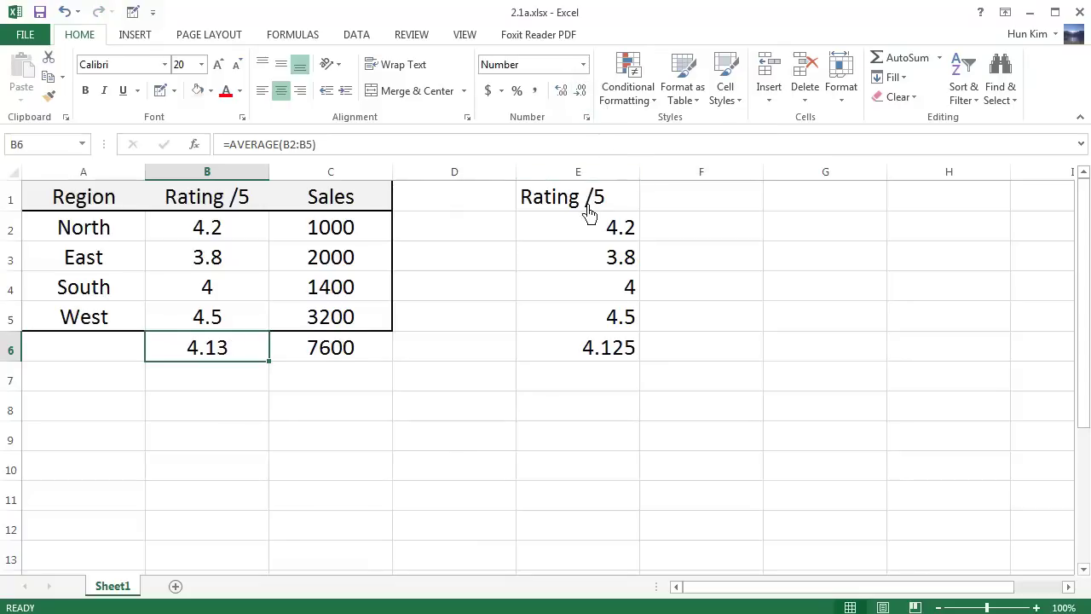
drag(588, 217, 599, 363)
key(Delete)
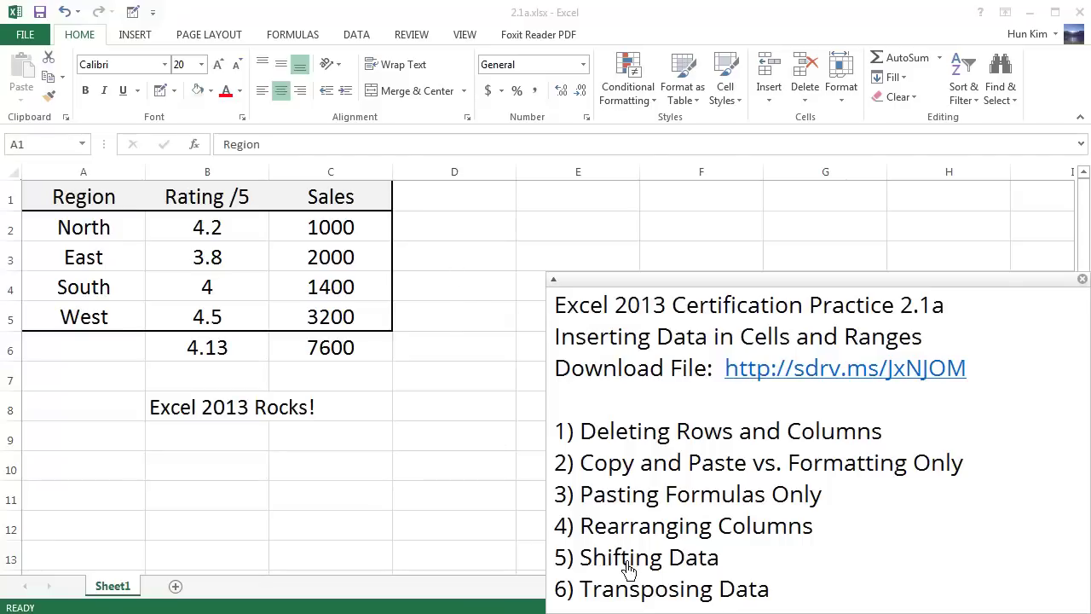
Copy the table A1:C6, paste it at A8, and undo that paste
click(56, 201)
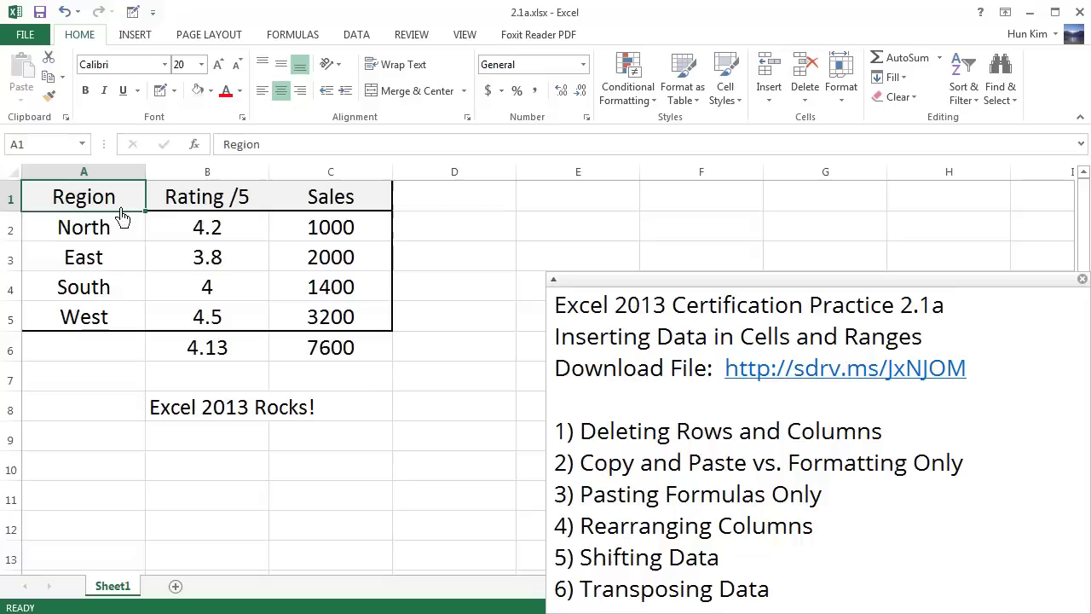
drag(121, 216, 365, 375)
key(ctrl+c)
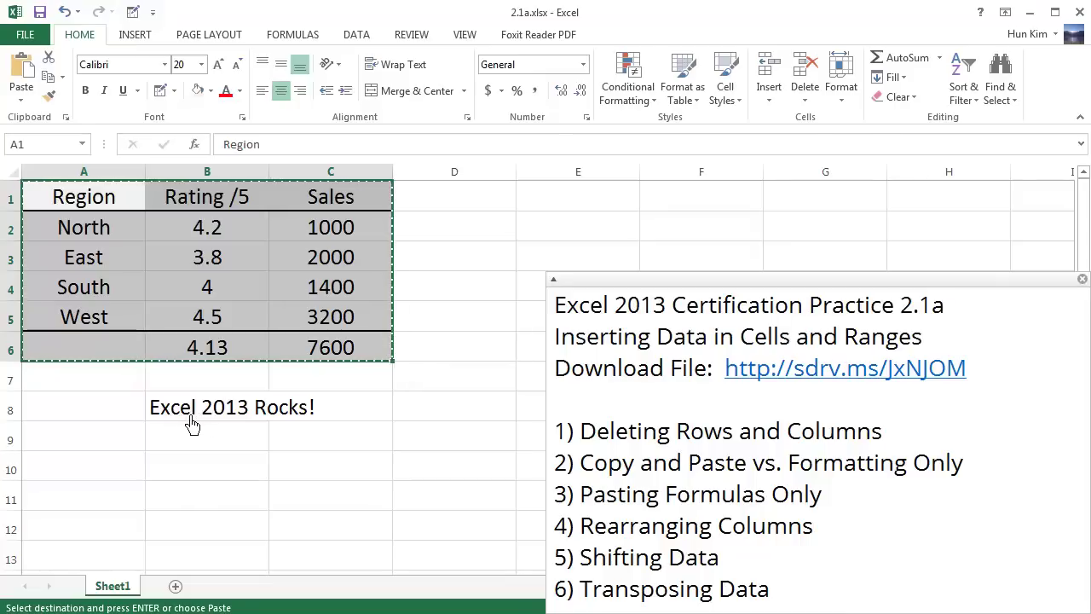
right_click(88, 422)
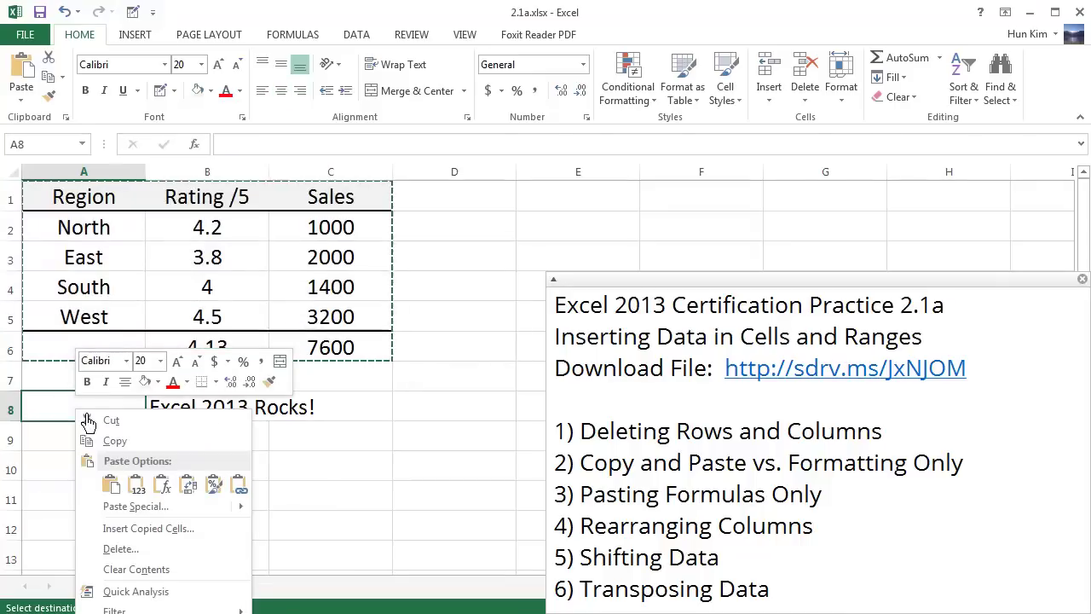
click(119, 494)
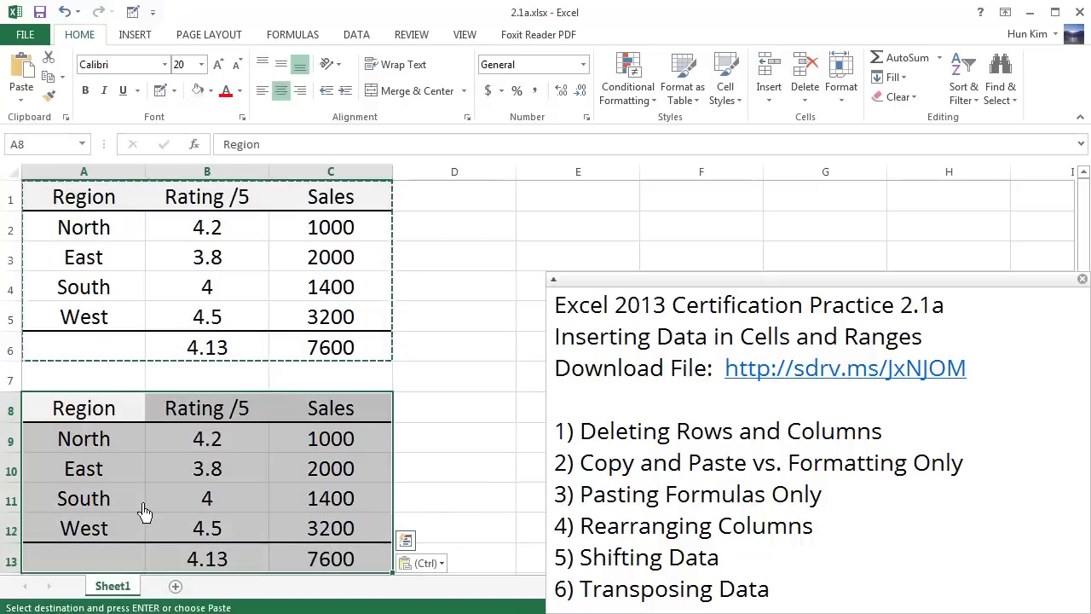
key(ctrl+z)
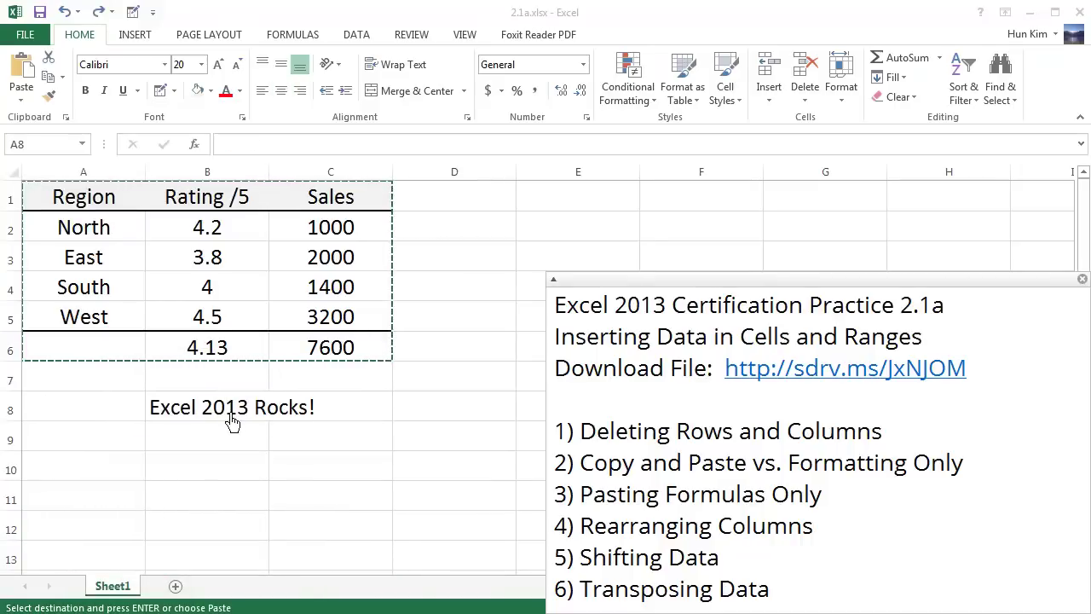
Paste the table at A8 a second time, review it, then undo the paste
click(112, 422)
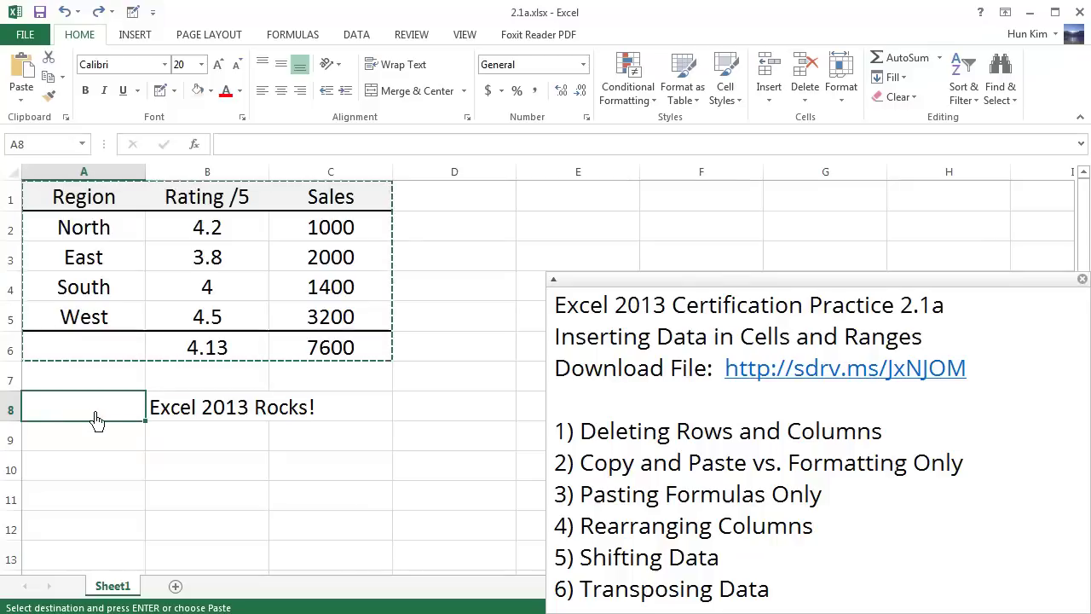
right_click(82, 423)
click(120, 501)
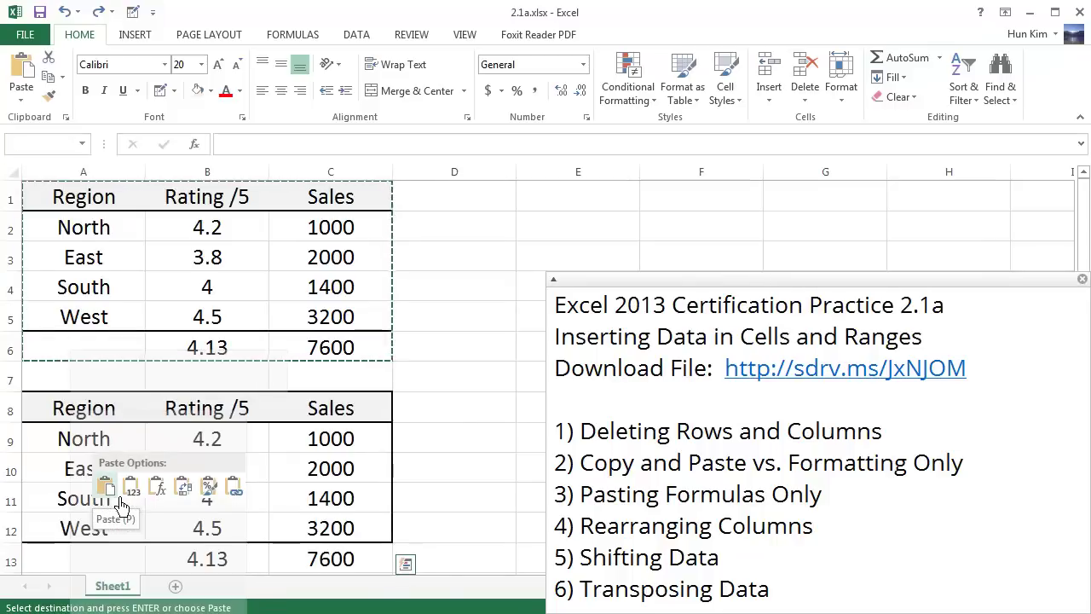
scroll(433, 471, down, 1)
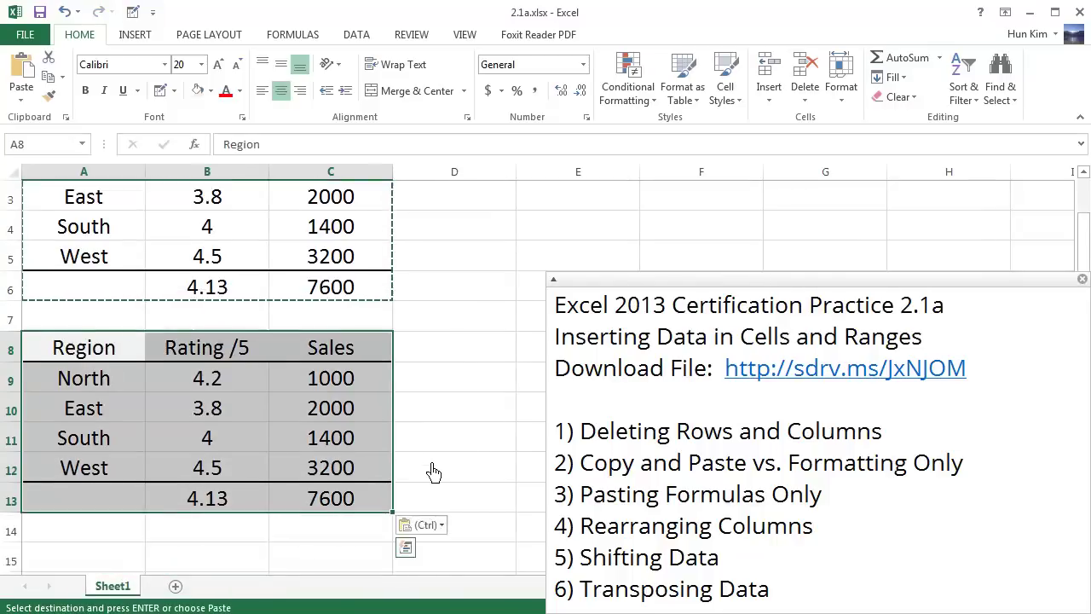
scroll(433, 471, down, 1)
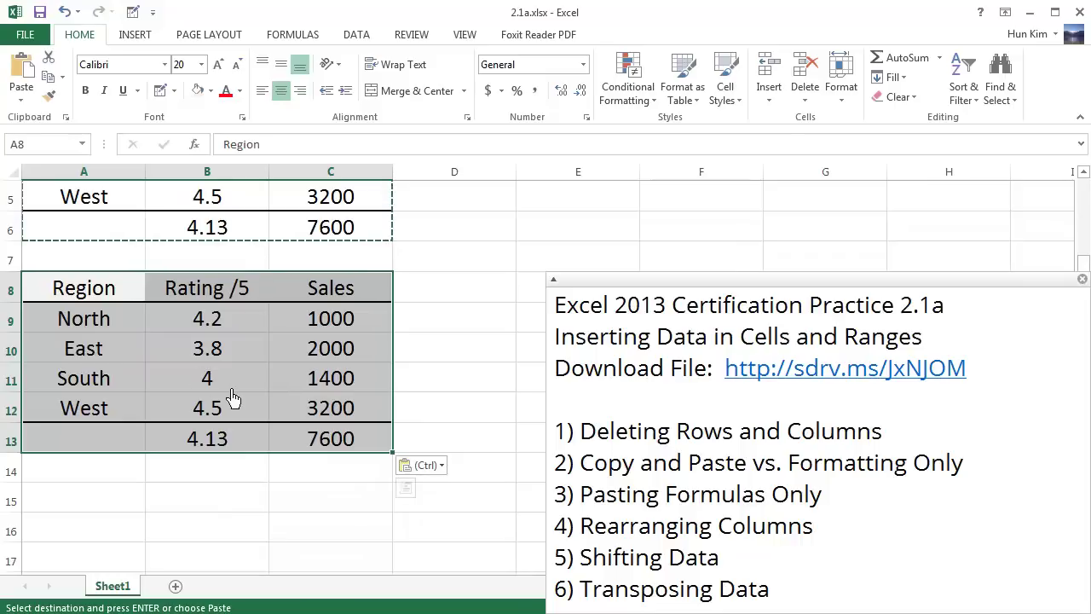
scroll(229, 396, up, 2)
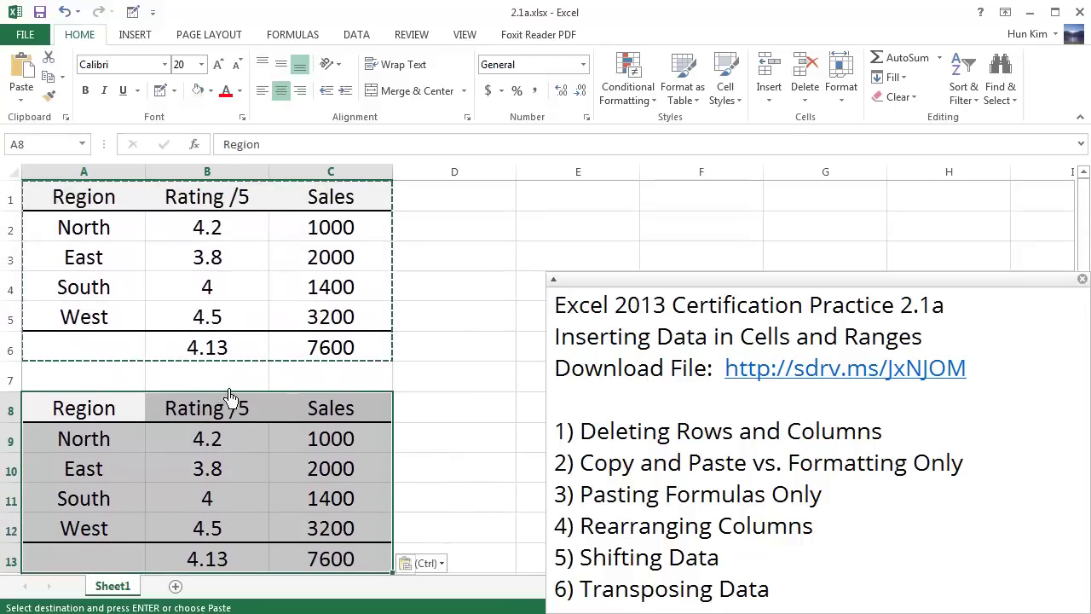
key(ctrl+z)
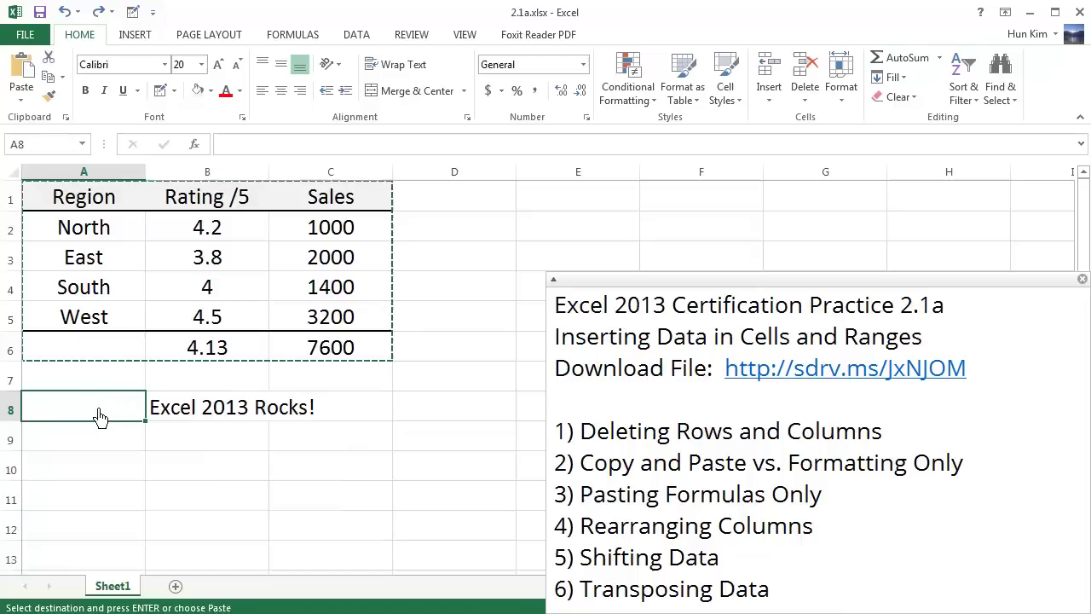
Insert the copied table at A8 with existing cells shifted down
right_click(99, 414)
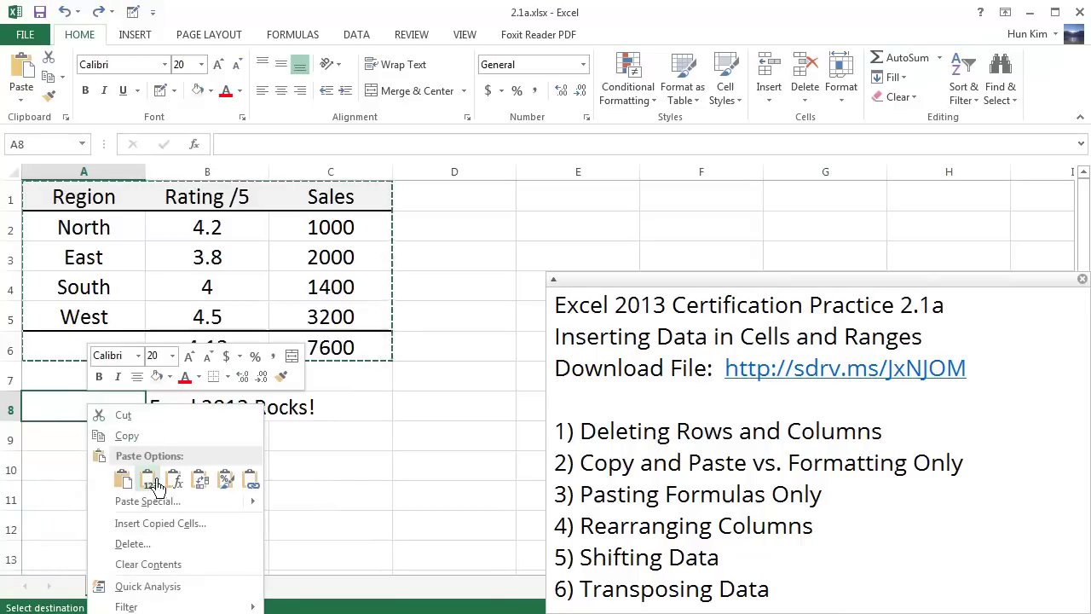
click(176, 531)
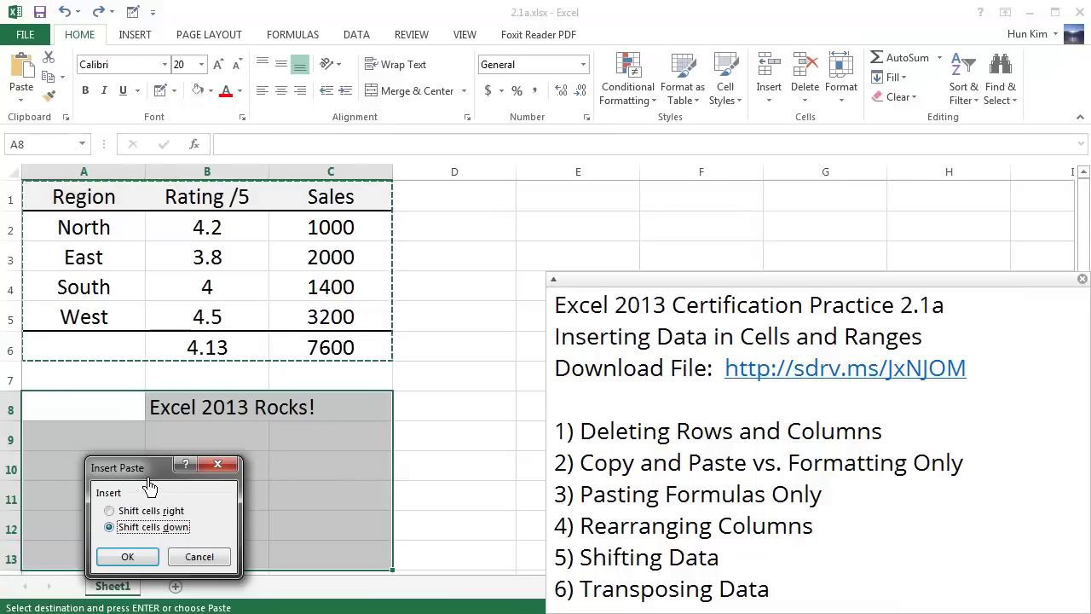
drag(155, 476, 278, 475)
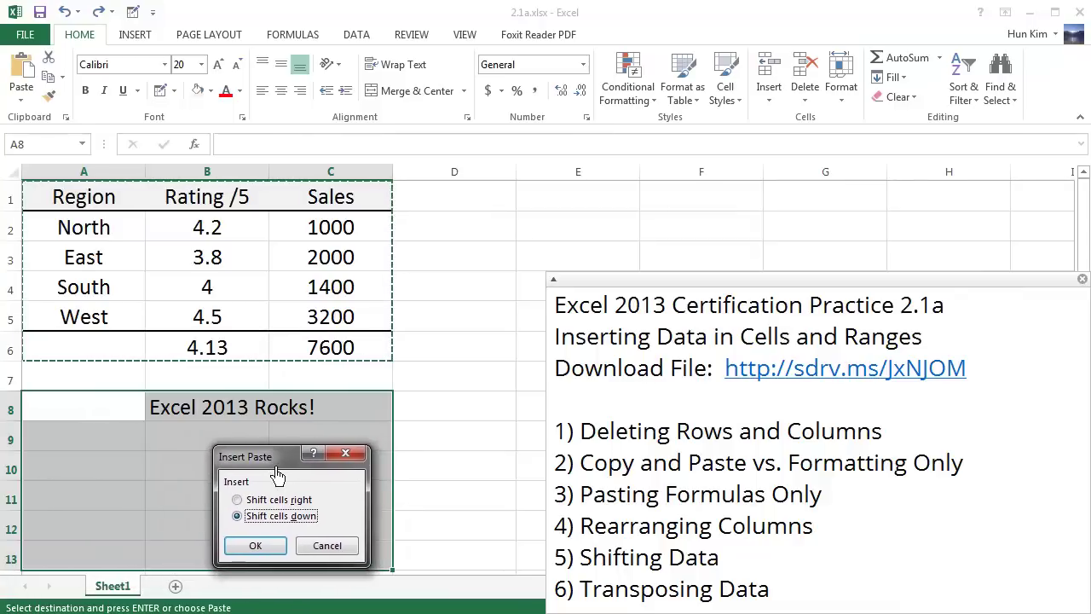
click(275, 554)
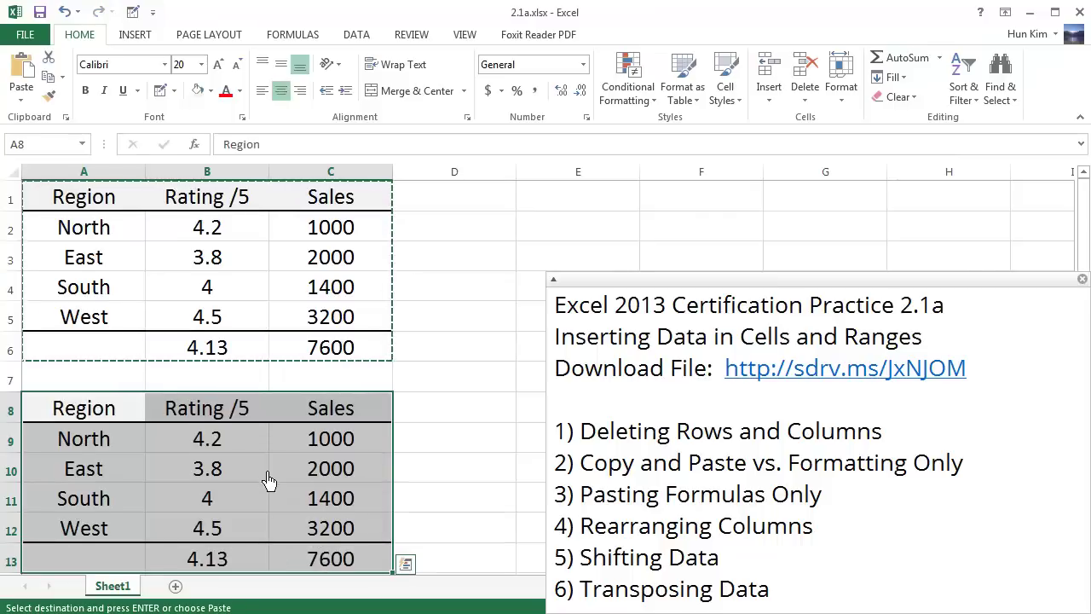
scroll(268, 481, down, 2)
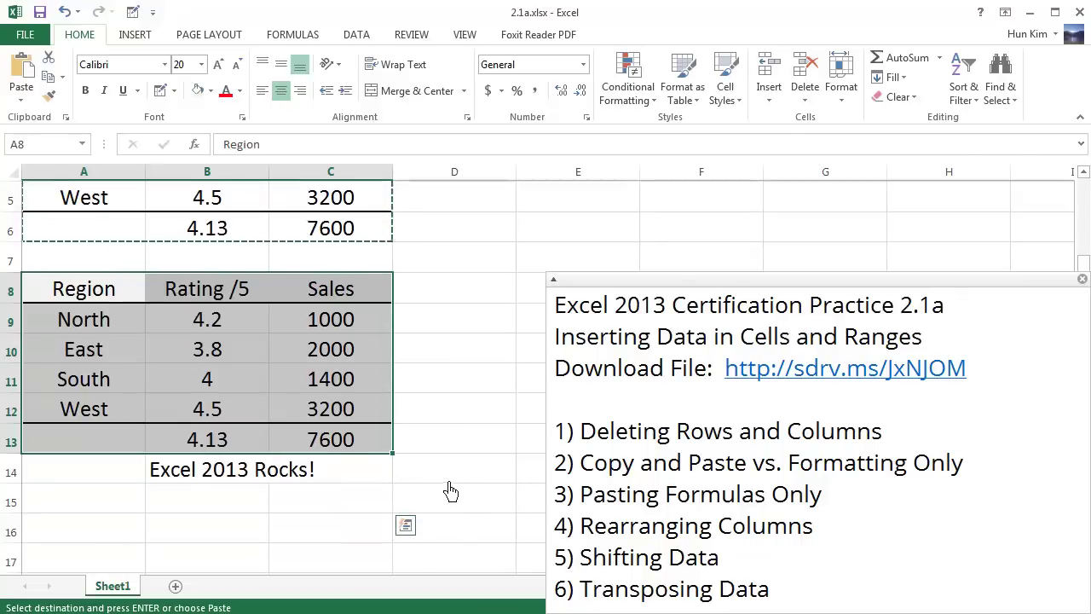
scroll(450, 492, up, 2)
Undo the inserted table and delete the 'Excel 2013 Rocks!' text from B8
key(ctrl+z)
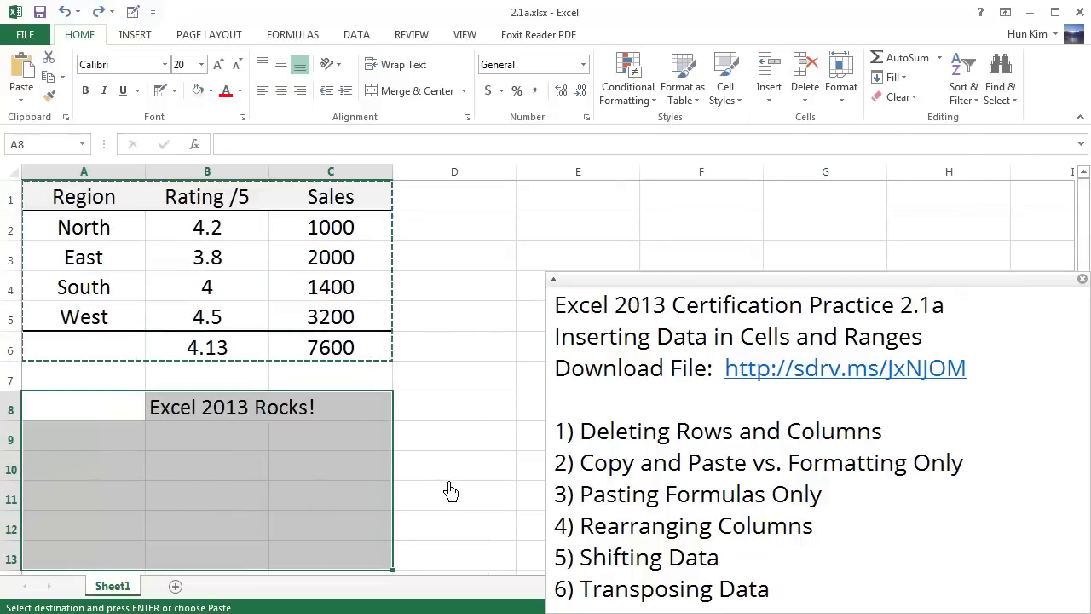
click(205, 426)
key(Delete)
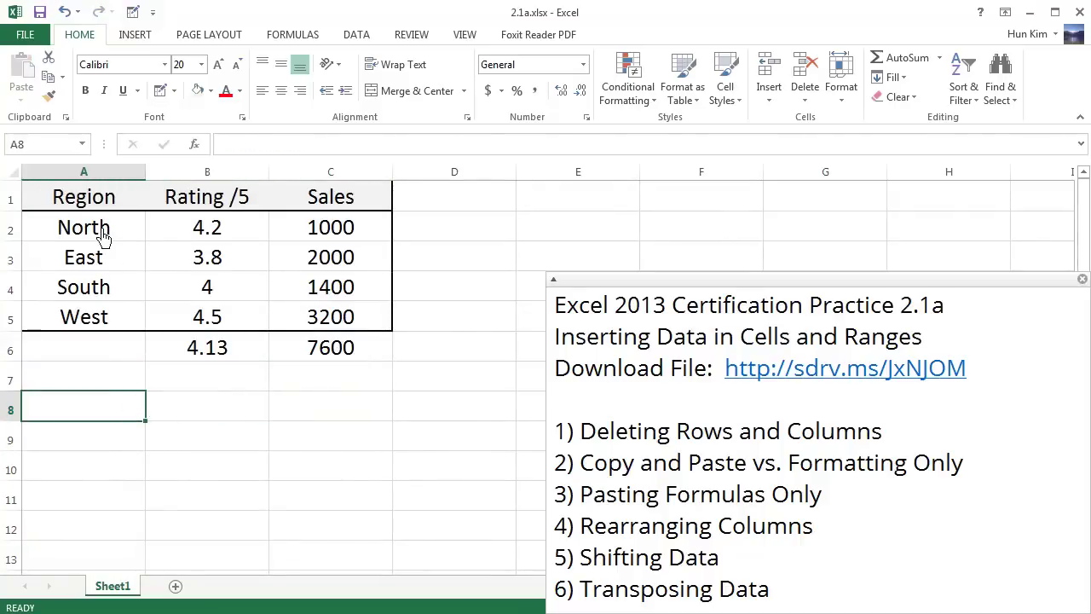
Copy the region names in A2:A5 and paste them transposed across A8:D8
drag(101, 228, 97, 333)
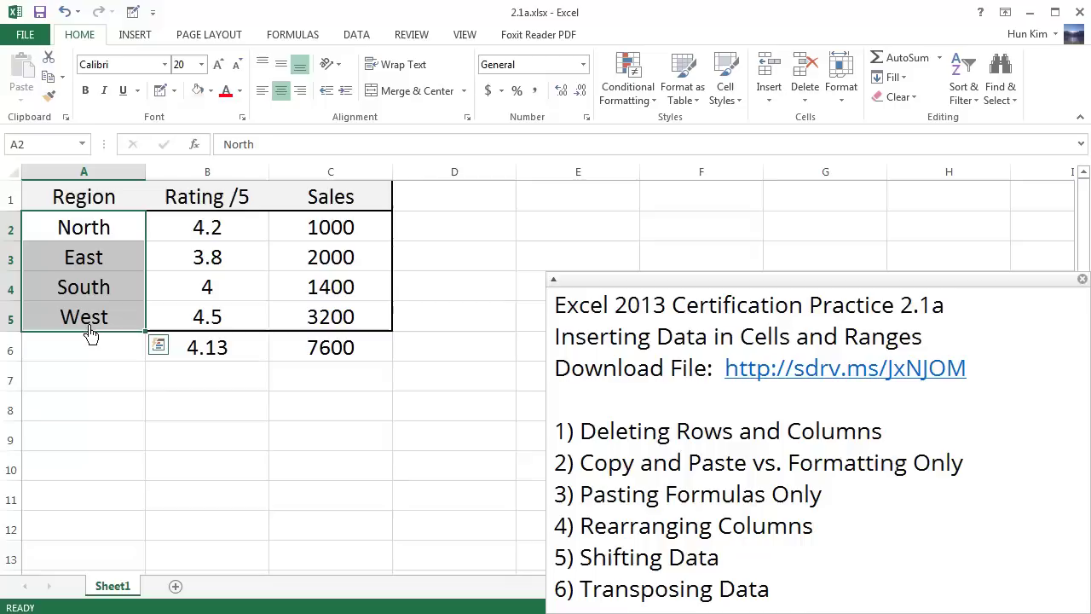
key(ctrl+c)
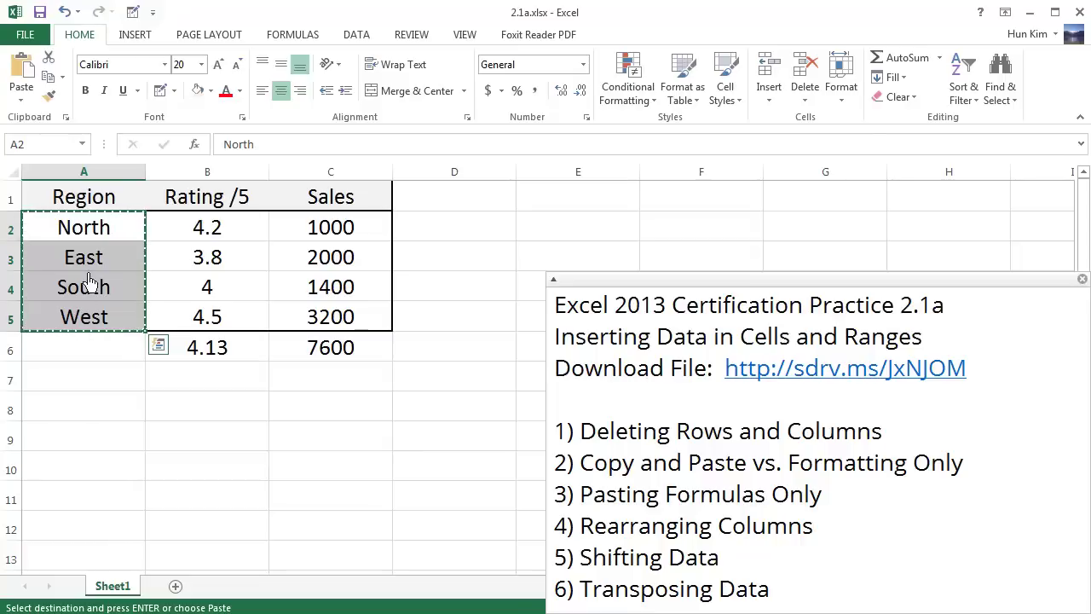
right_click(90, 422)
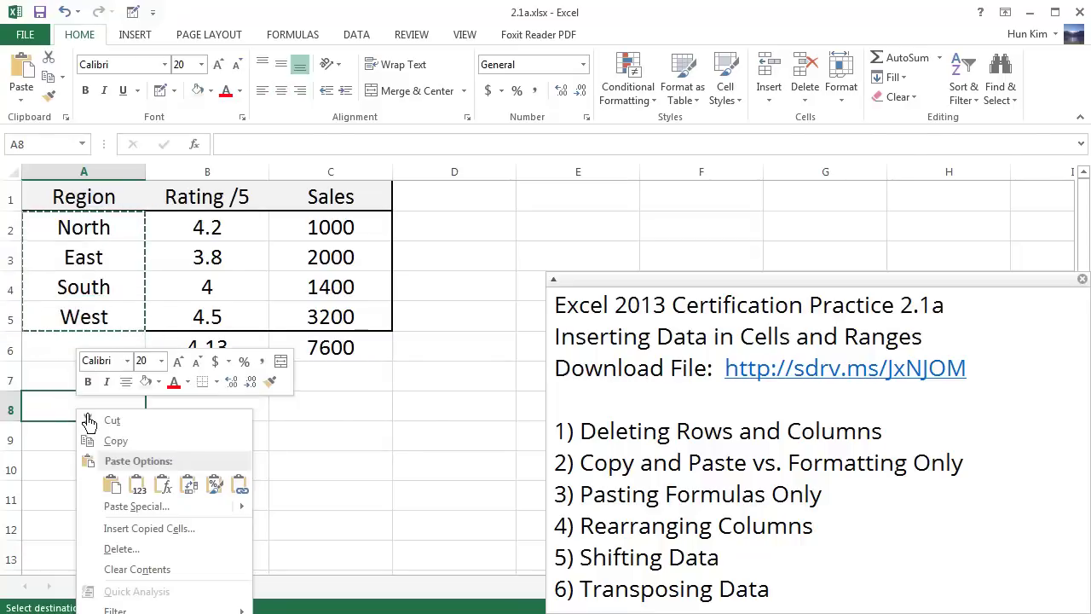
click(138, 485)
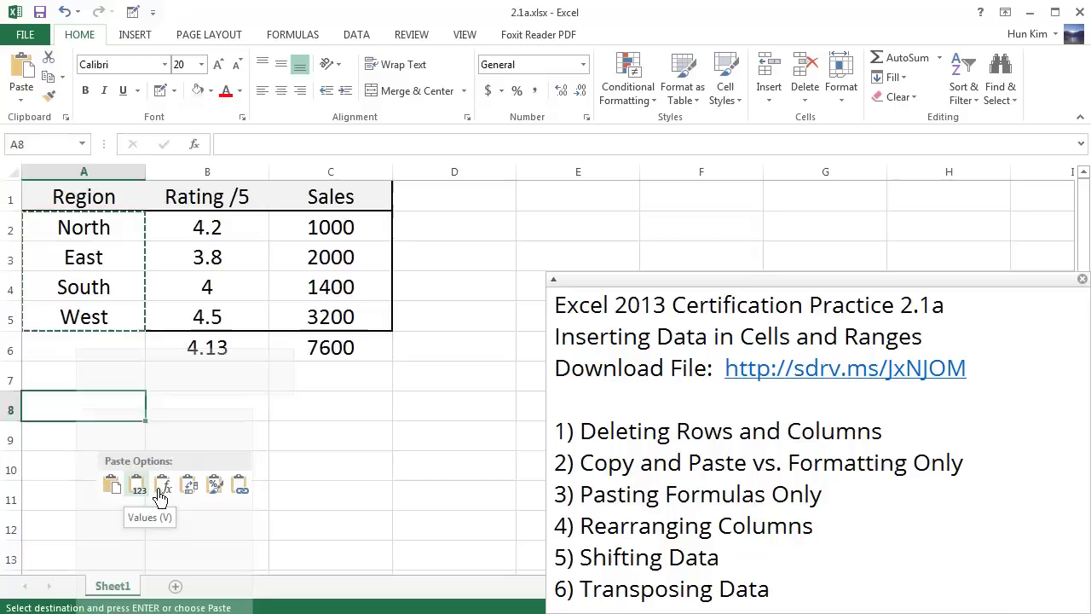
click(205, 505)
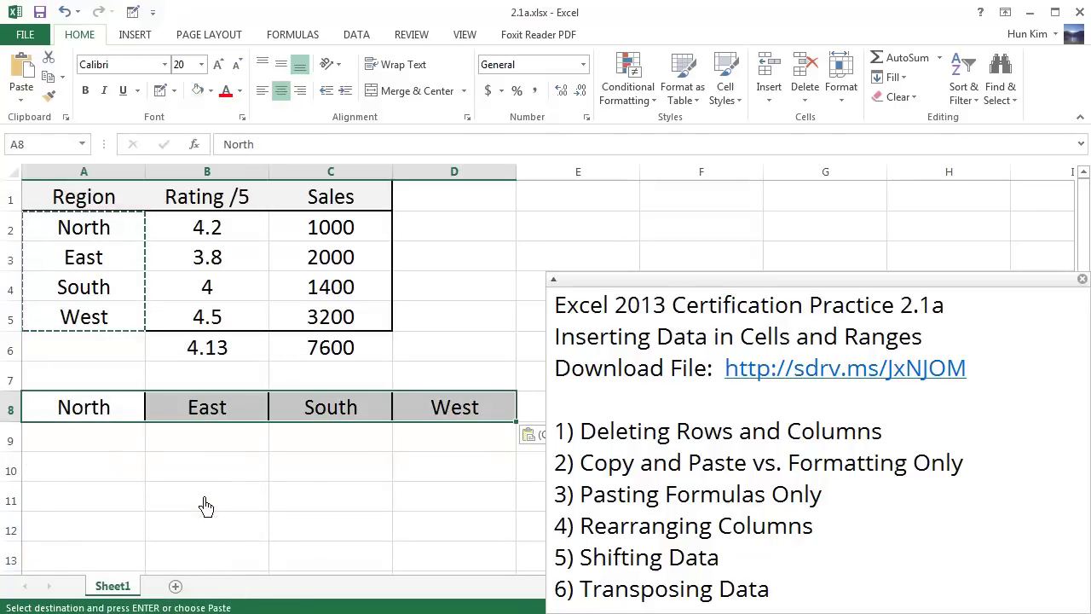
click(181, 479)
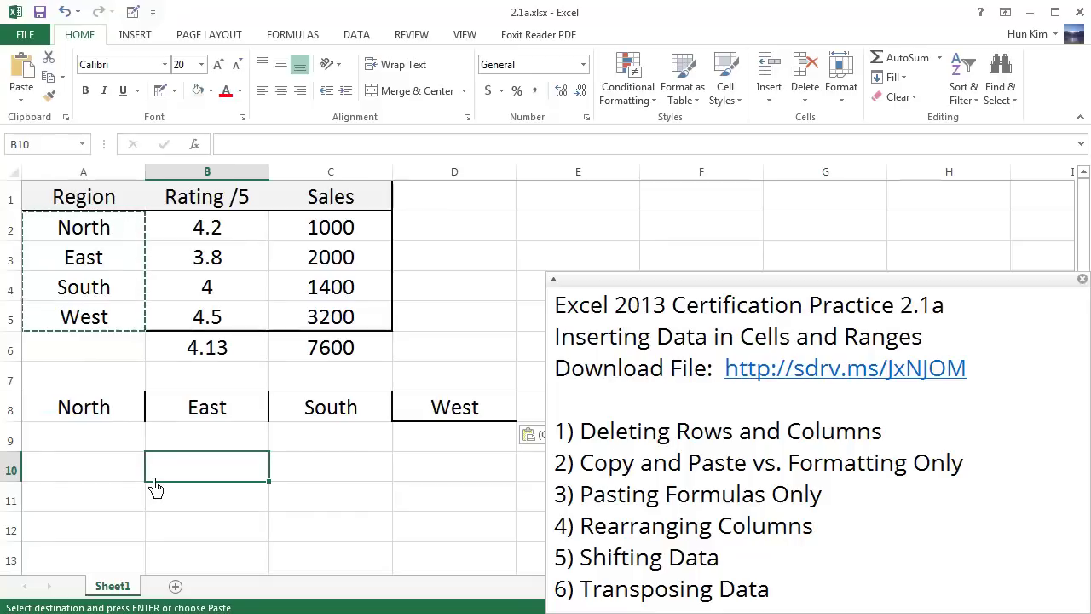
Replace the transposed row with North, East, South, West pasted as plain values down A8:A11, then select them
key(ctrl+z)
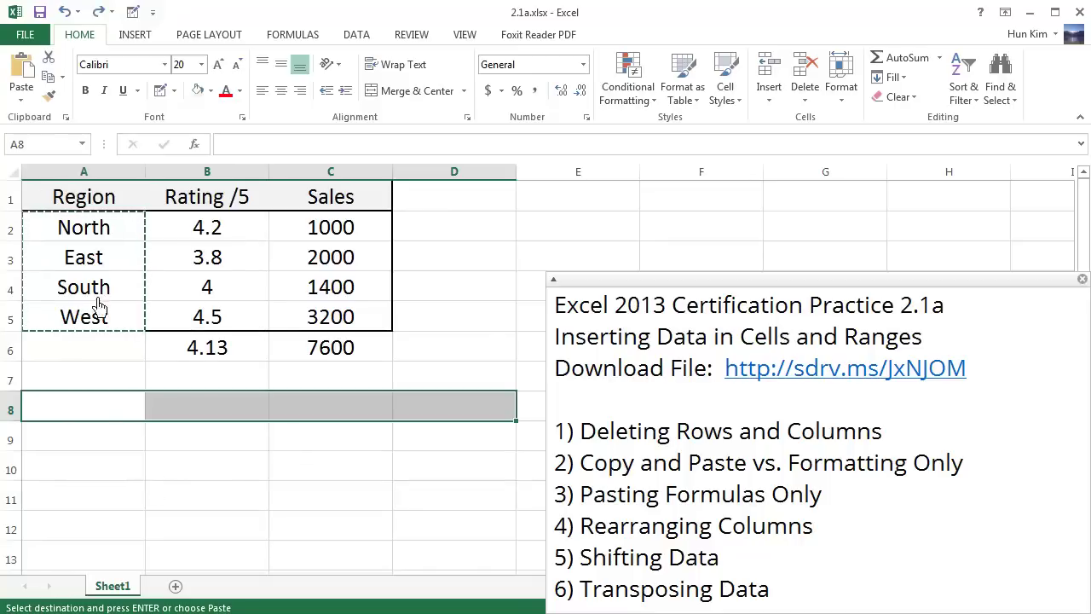
click(102, 417)
right_click(103, 418)
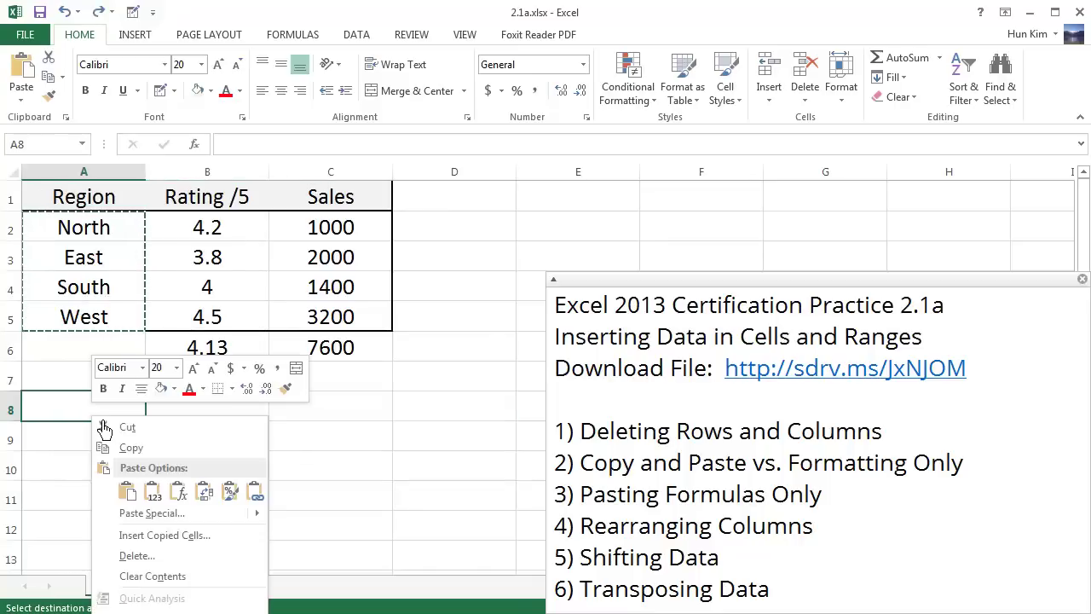
click(187, 491)
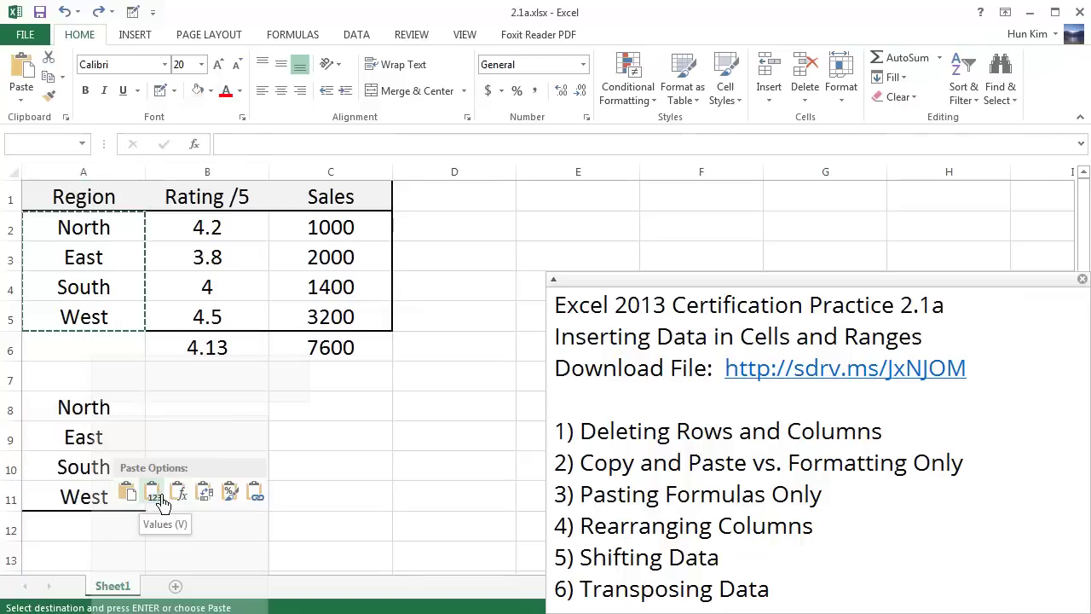
click(154, 490)
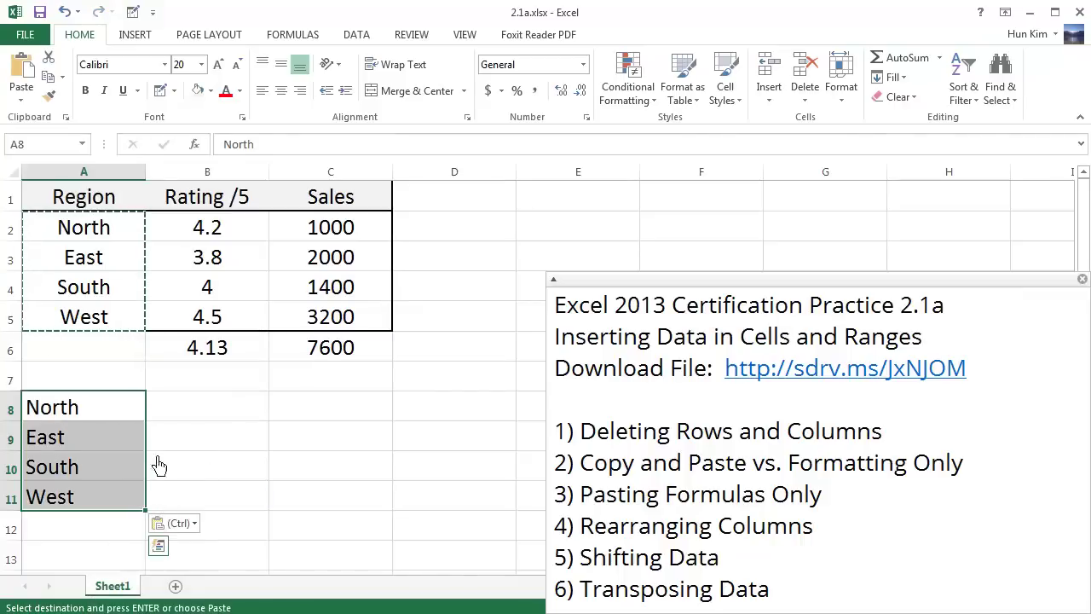
click(205, 452)
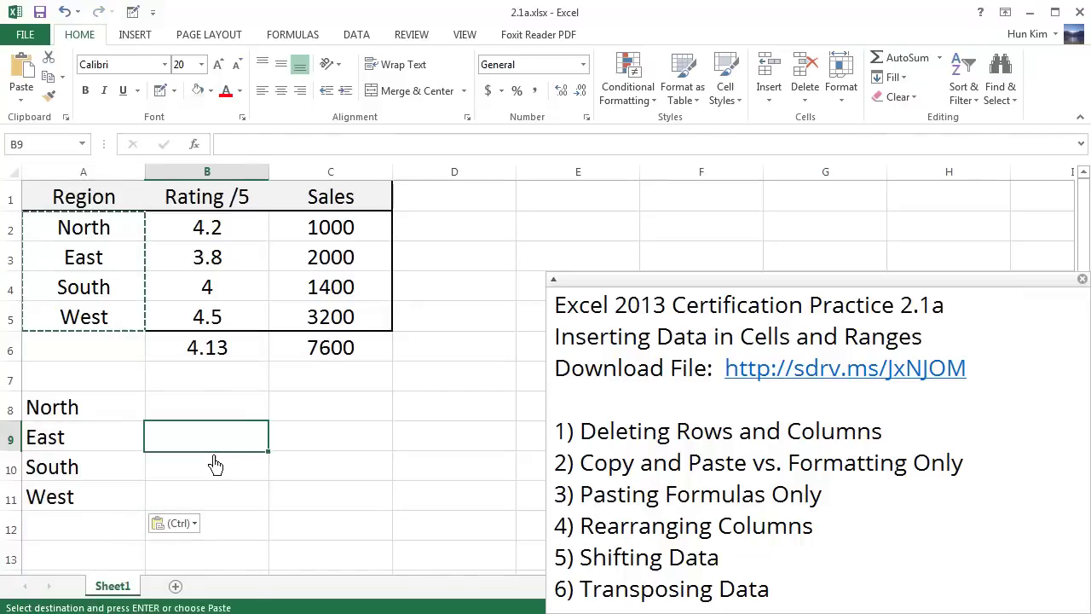
drag(110, 421, 99, 509)
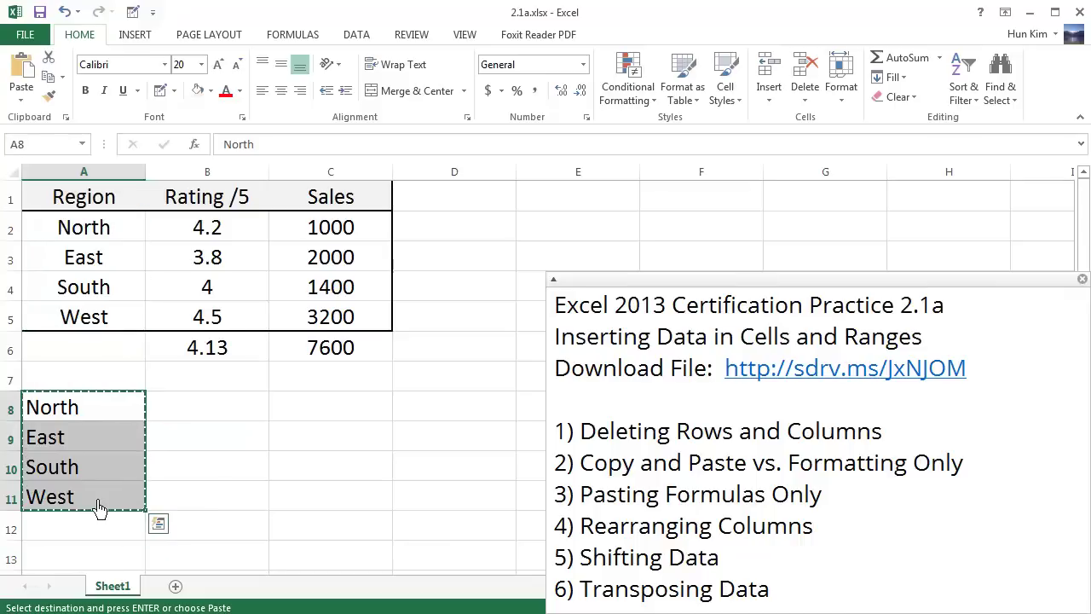
Paste the A8:A11 region list transposed across row 8 starting at C8
click(300, 421)
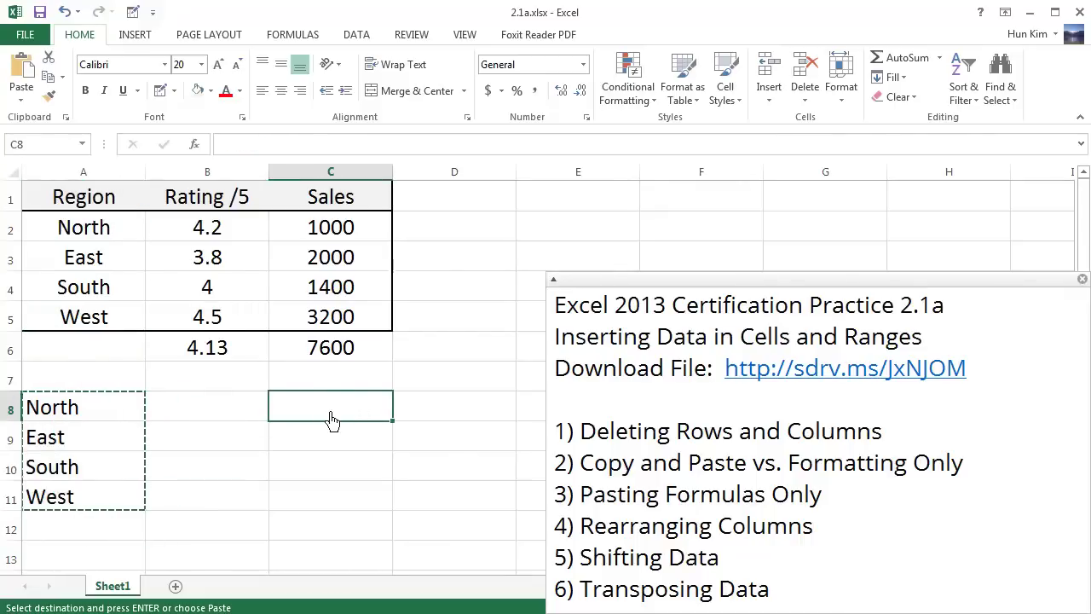
right_click(321, 409)
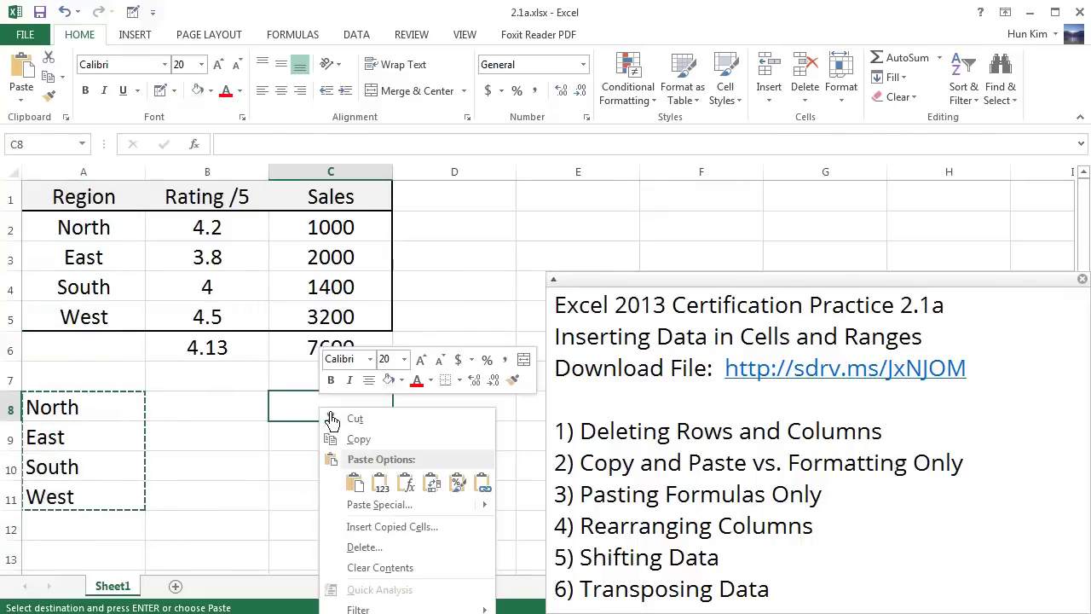
click(433, 486)
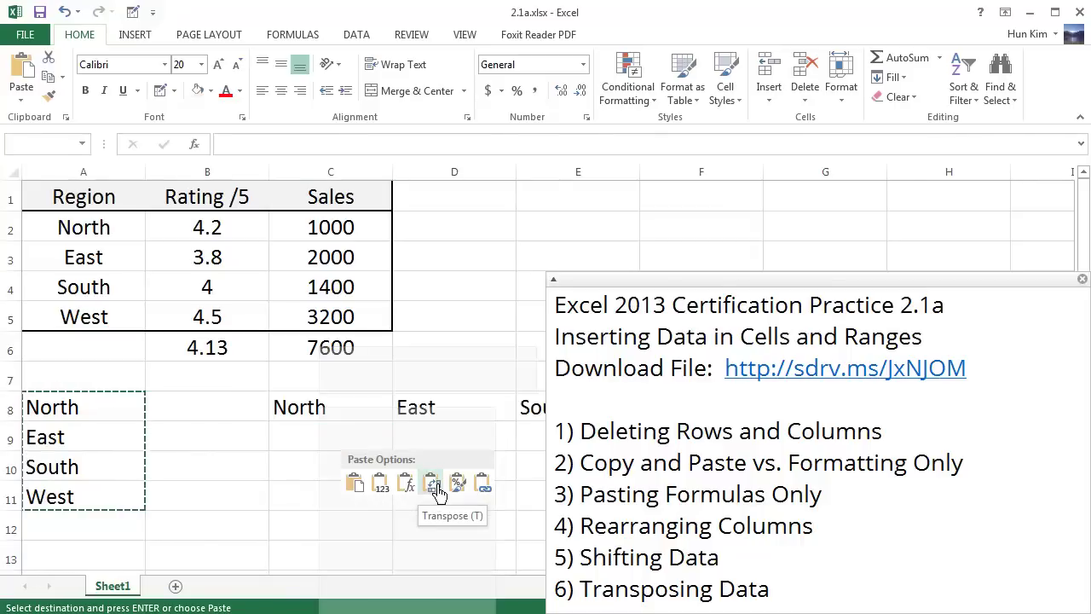
Select the transposed names in C8:F8 and copy them
drag(651, 303, 697, 613)
click(336, 421)
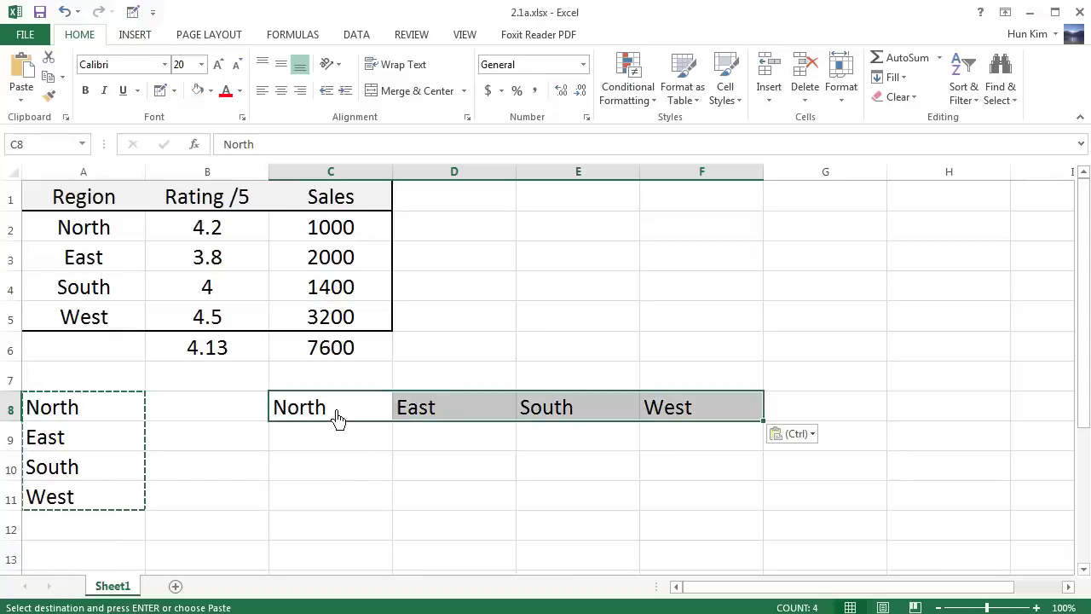
click(334, 418)
click(334, 439)
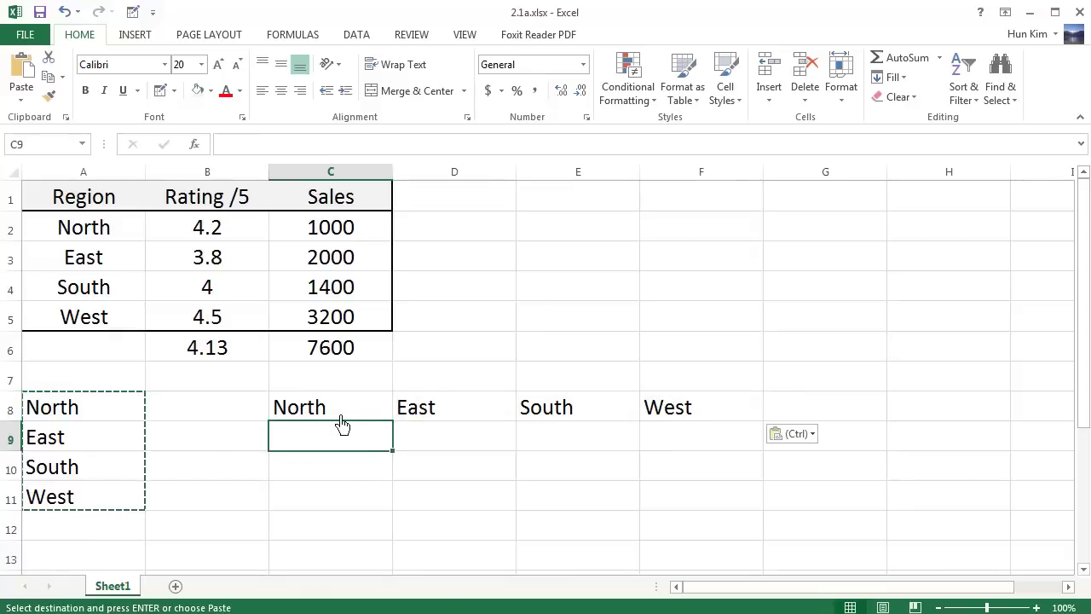
drag(341, 418, 676, 417)
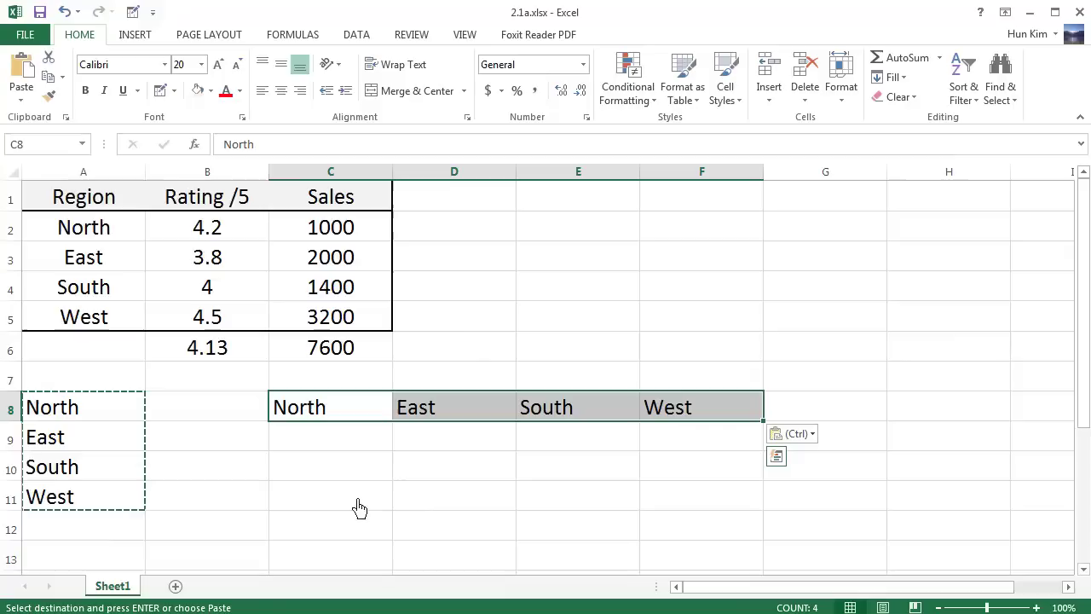
key(ctrl+c)
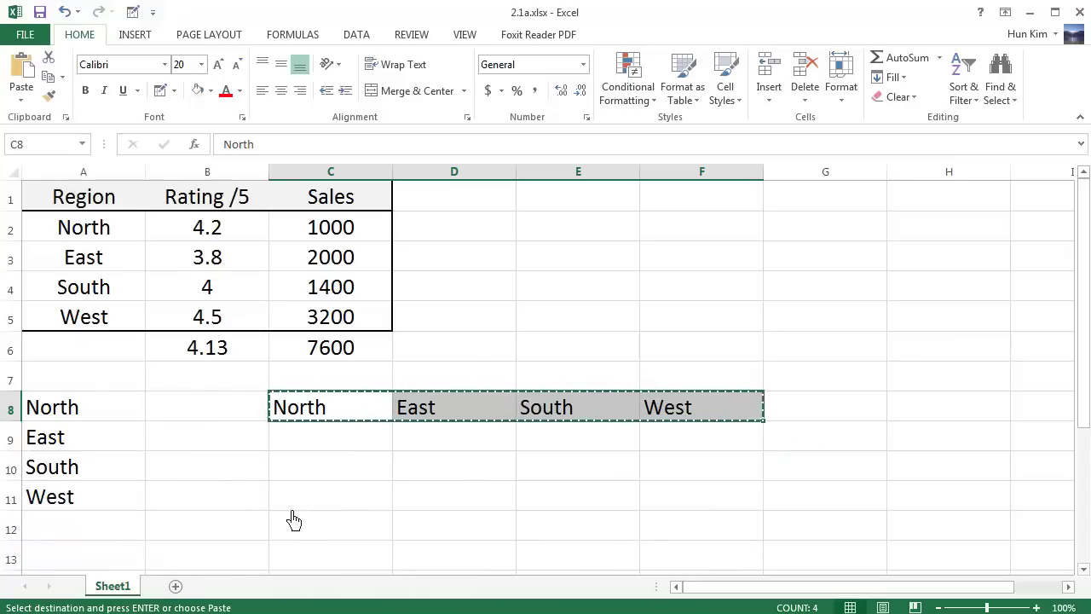
On a new Sheet2, paste the row transposed down A1:A4 and widen column A to fit
click(176, 586)
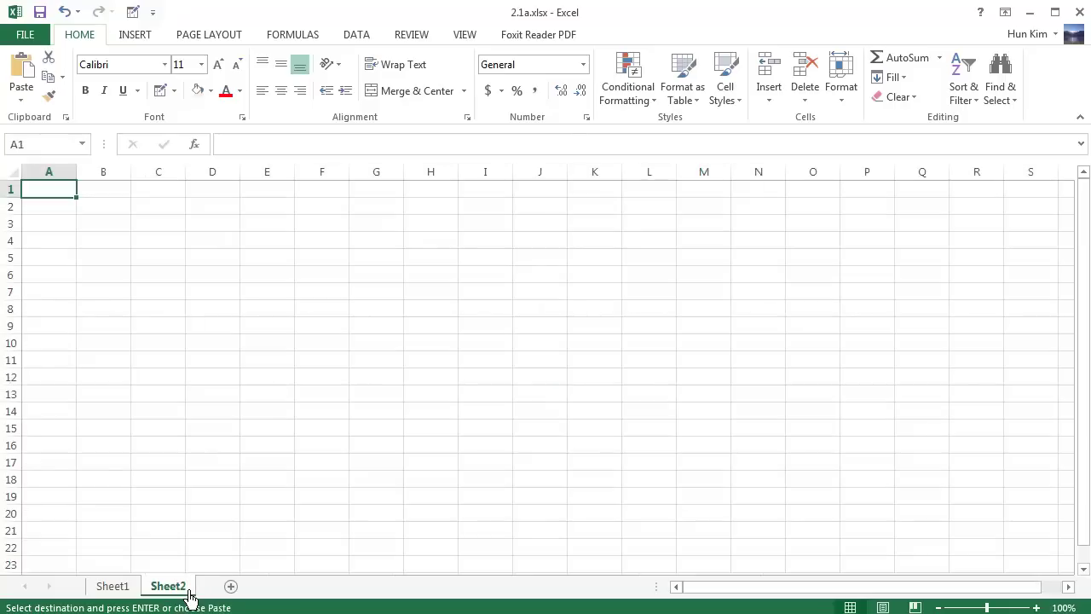
right_click(67, 205)
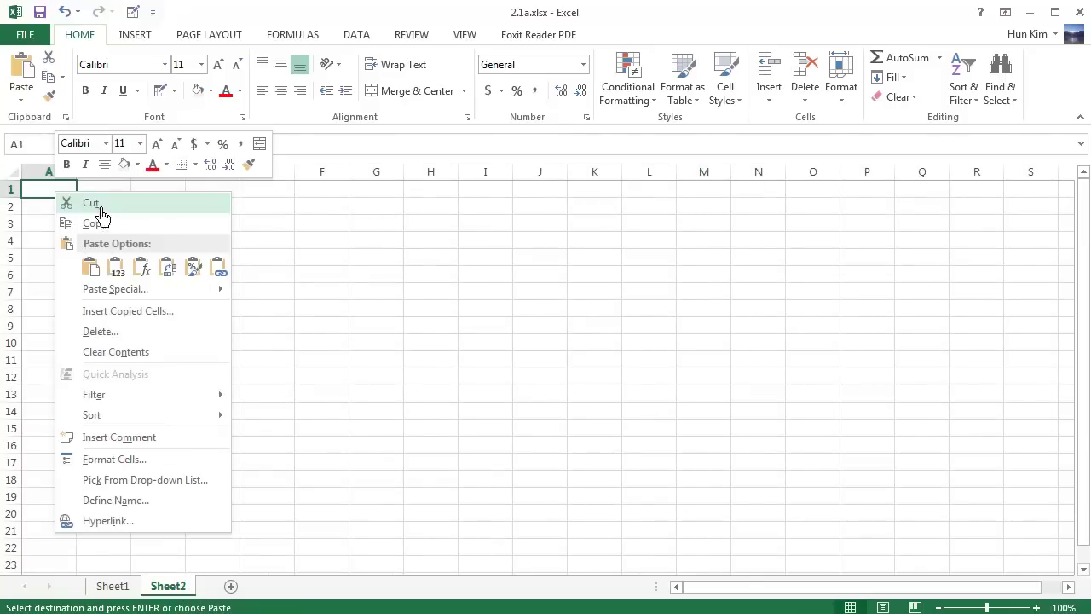
click(173, 277)
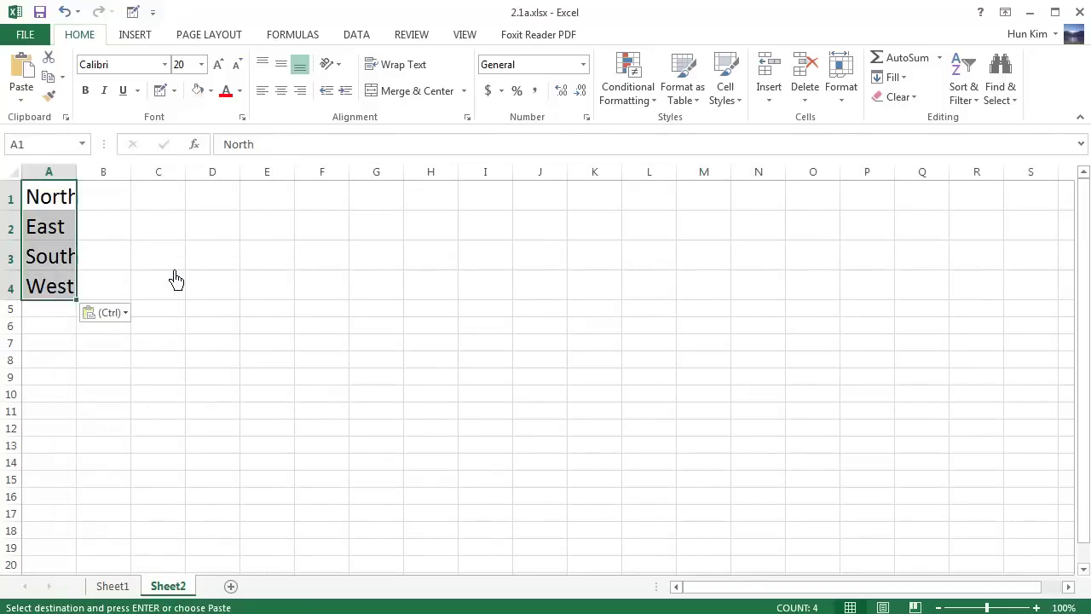
double_click(92, 186)
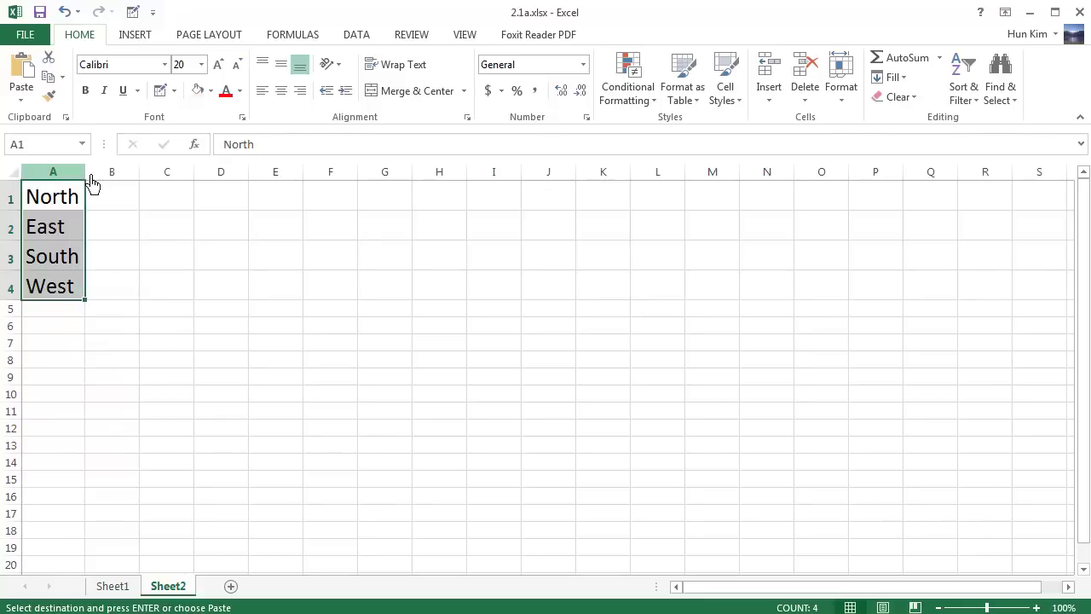
drag(93, 183, 126, 188)
click(231, 265)
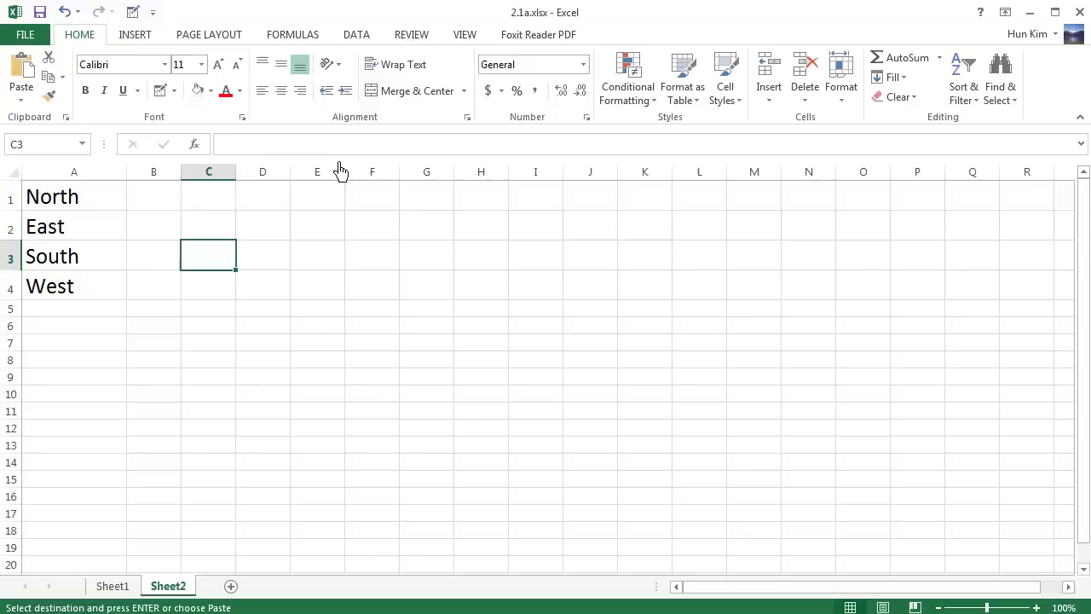